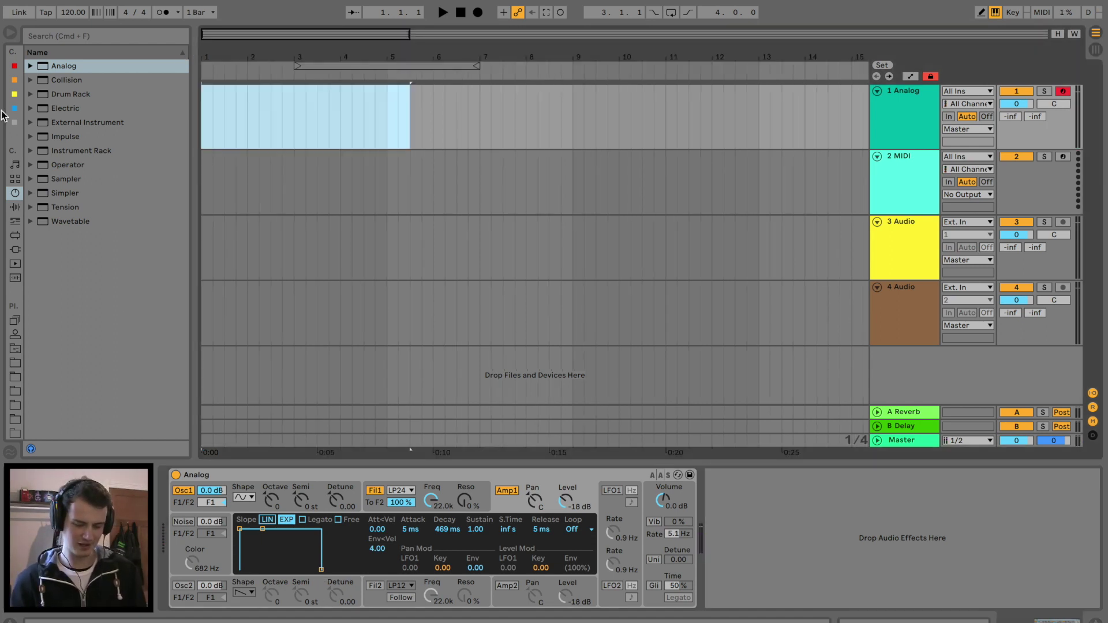
Create a MIDI clip over the selected range on track 1 and add a G3 note spanning its full length.
key("super+shift+m")
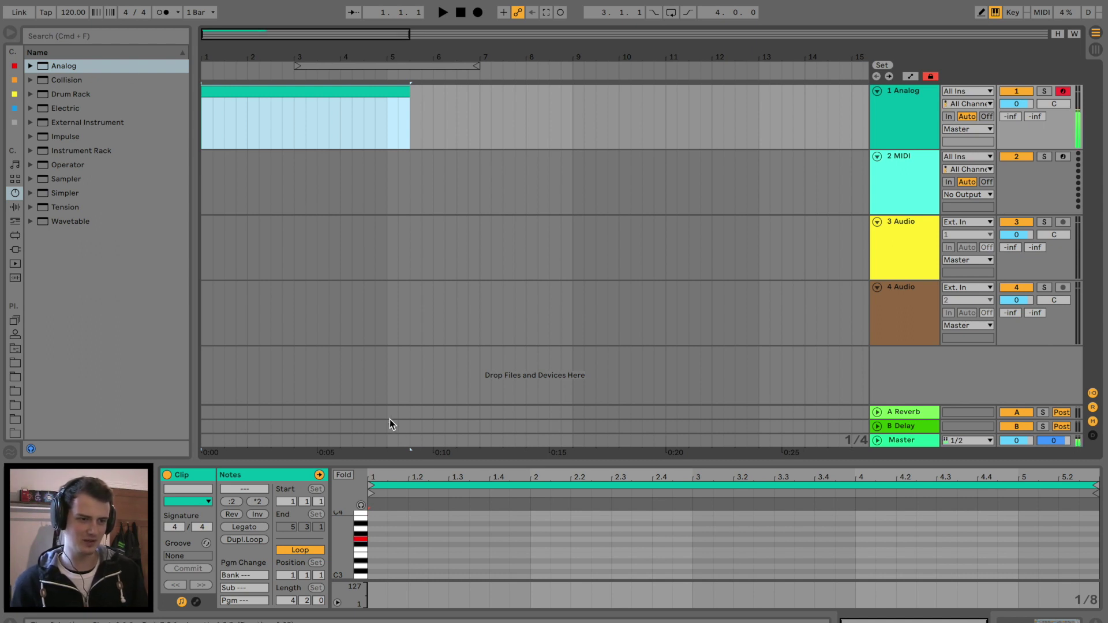
double_click(378, 539)
left_click(254, 529)
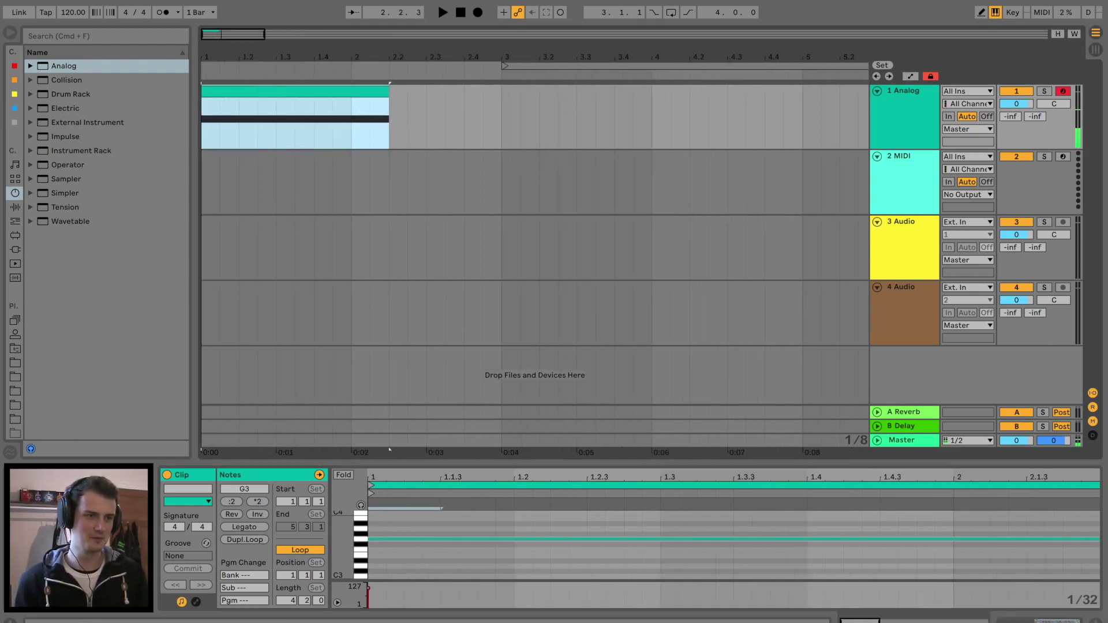
Play the G3 clip and shorten it to end just after the start of bar 2.
key("space")
left_click_drag(387, 93, 374, 96)
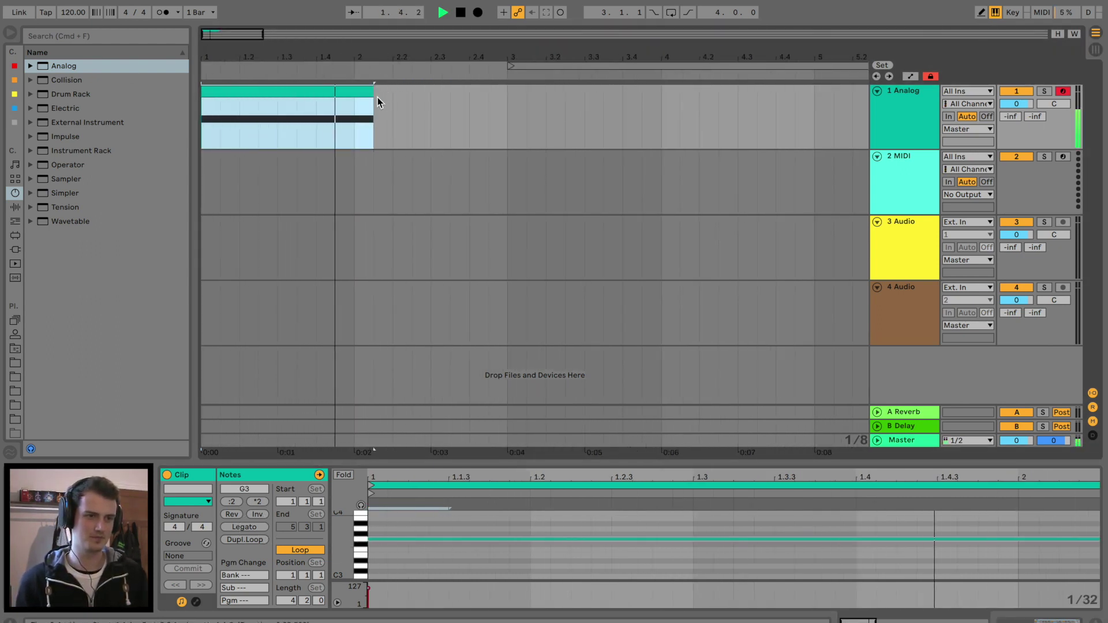
key("space")
Freeze the first Analog track and flatten it to audio.
left_click(900, 95)
right_click(899, 95)
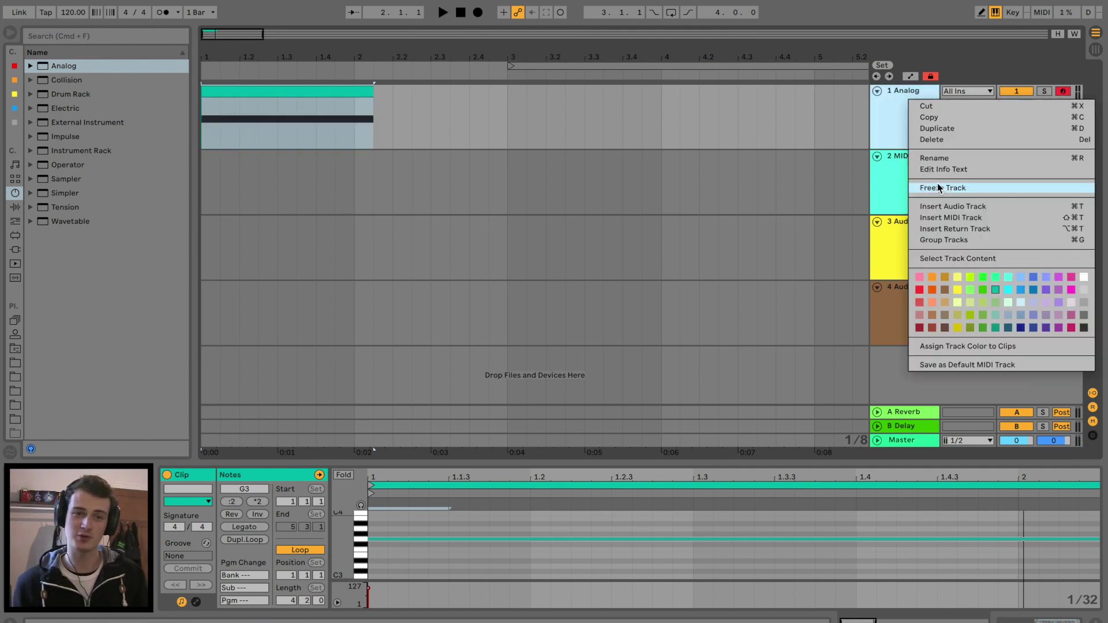
left_click(938, 181)
right_click(899, 96)
left_click(947, 188)
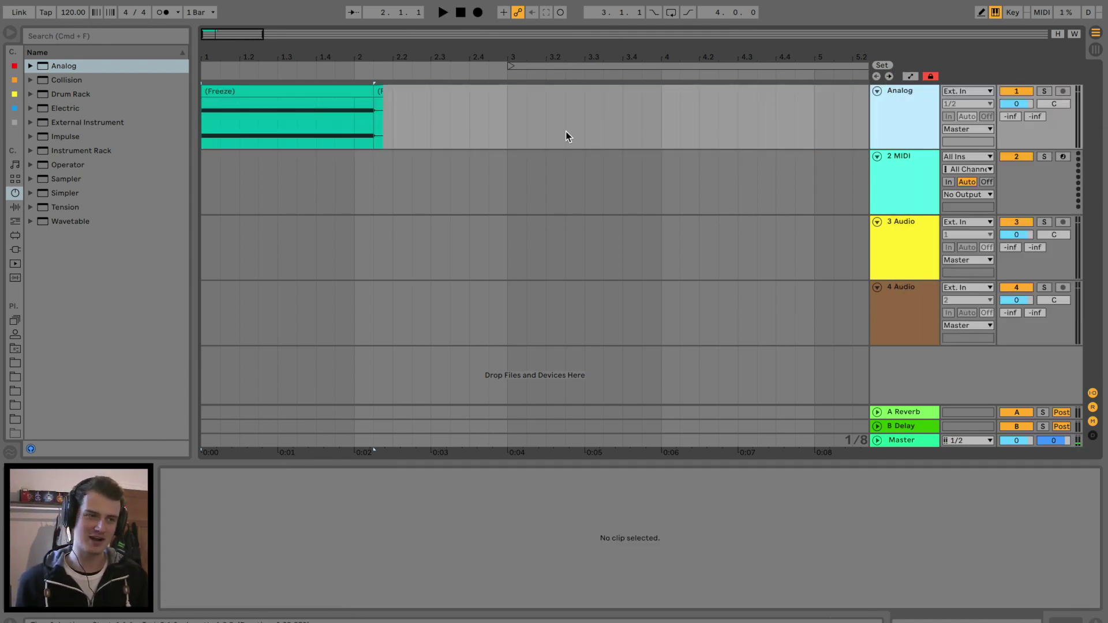
Turn off Warp on the flattened sine clip, raise its gain to 12.4 dB and play it.
left_click(351, 93)
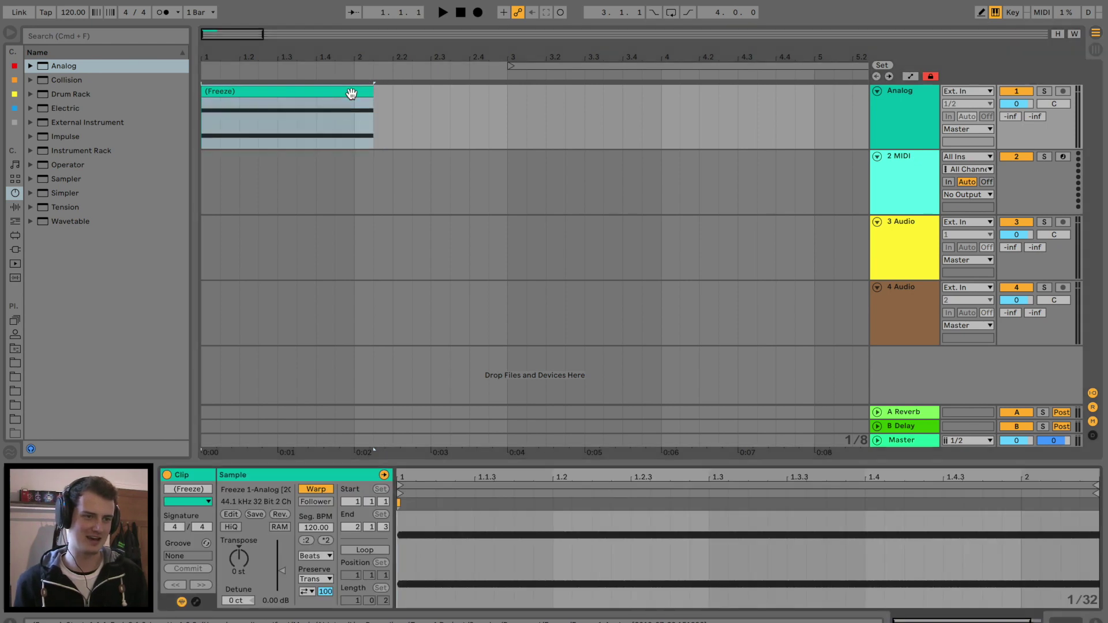
left_click(310, 490)
left_click(277, 556)
key("space")
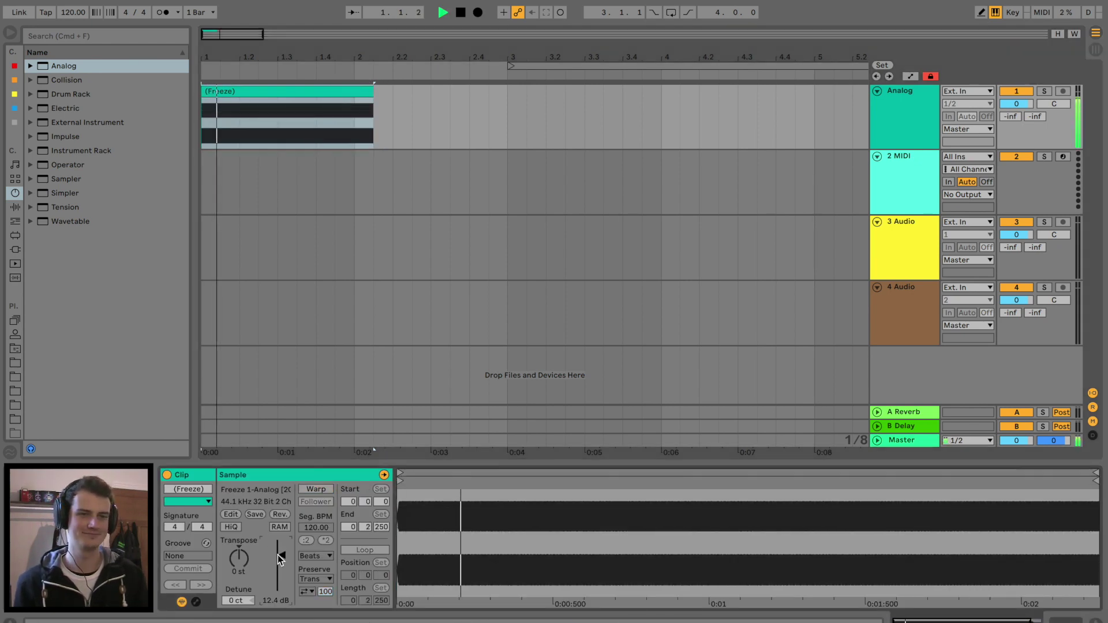
Load Analog on track 2 as a noise-only source, with both oscillators off and noise color at 22.0 kHz.
left_click_drag(64, 66, 349, 158)
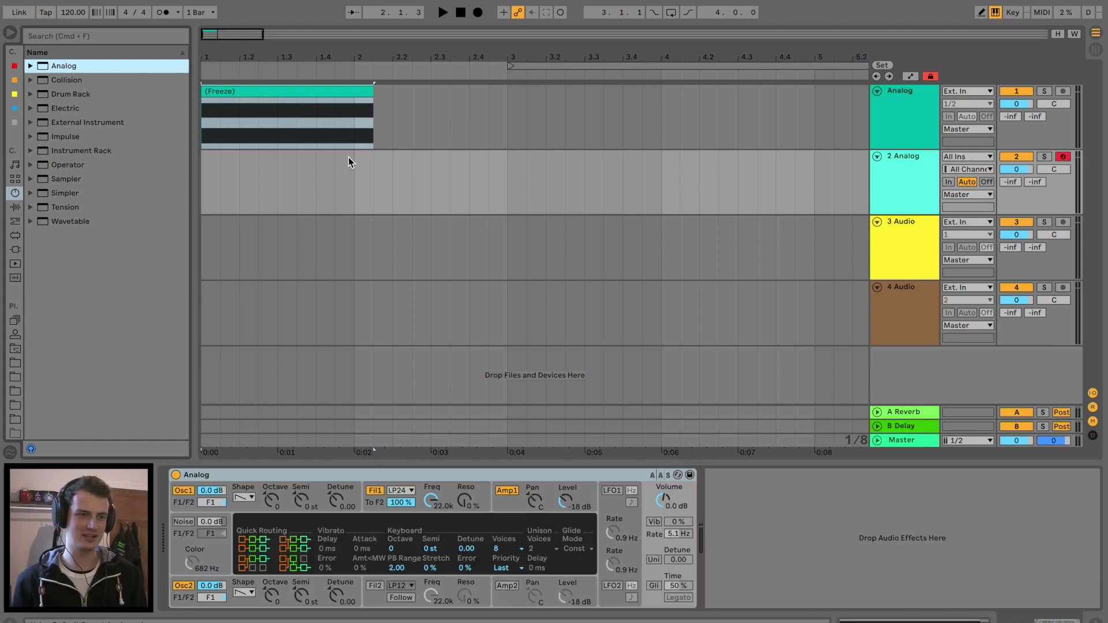
left_click(185, 491)
left_click(184, 585)
left_click(183, 522)
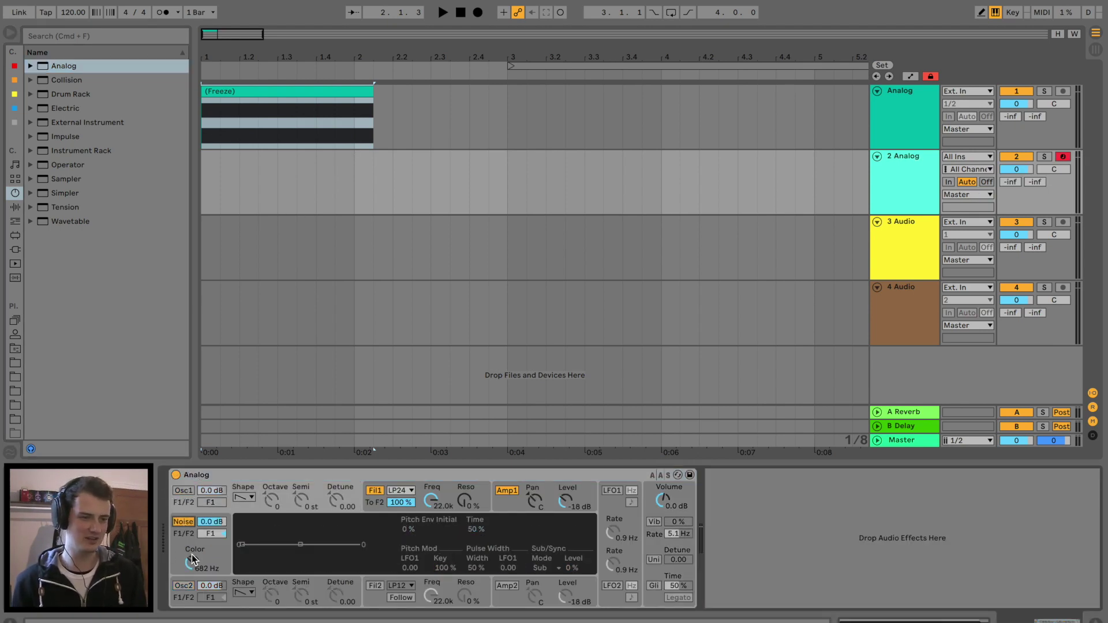
key("a")
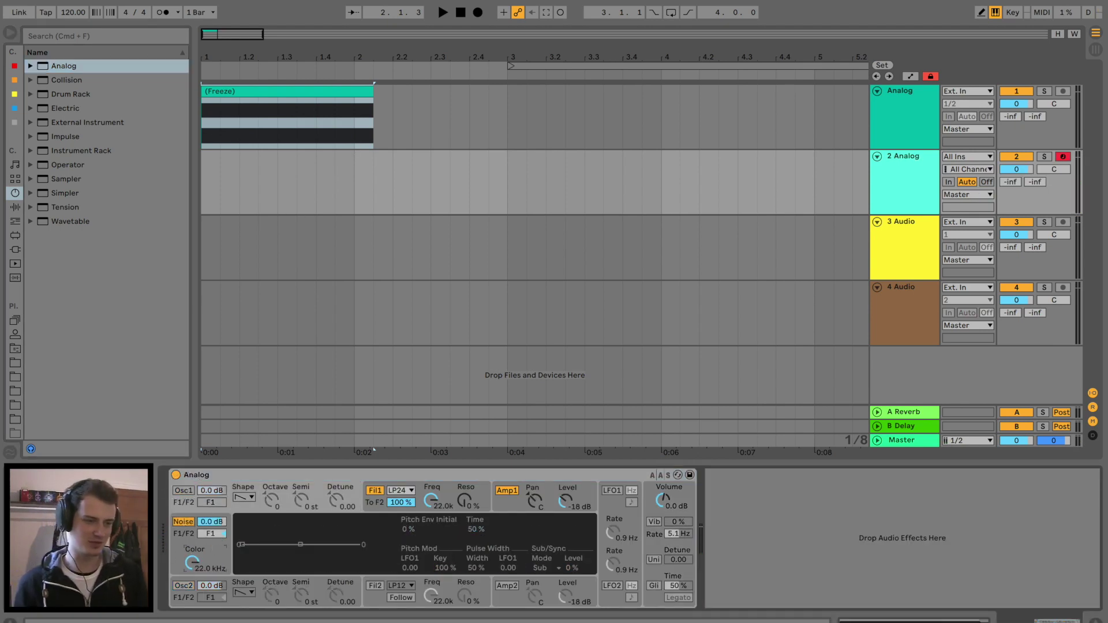
Create a MIDI clip on track 2 from bar 1 to about 2.4.3, fill it with a sustained F3 note and play it.
left_click_drag(359, 192, 207, 192)
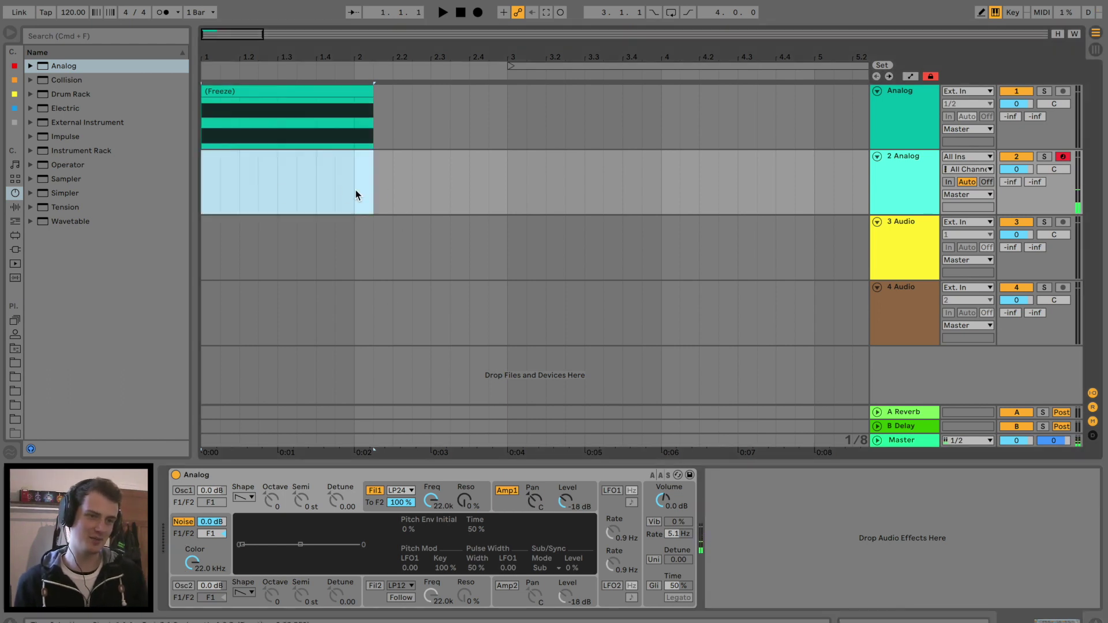
left_click_drag(480, 192, 206, 192)
key("super+shift+m")
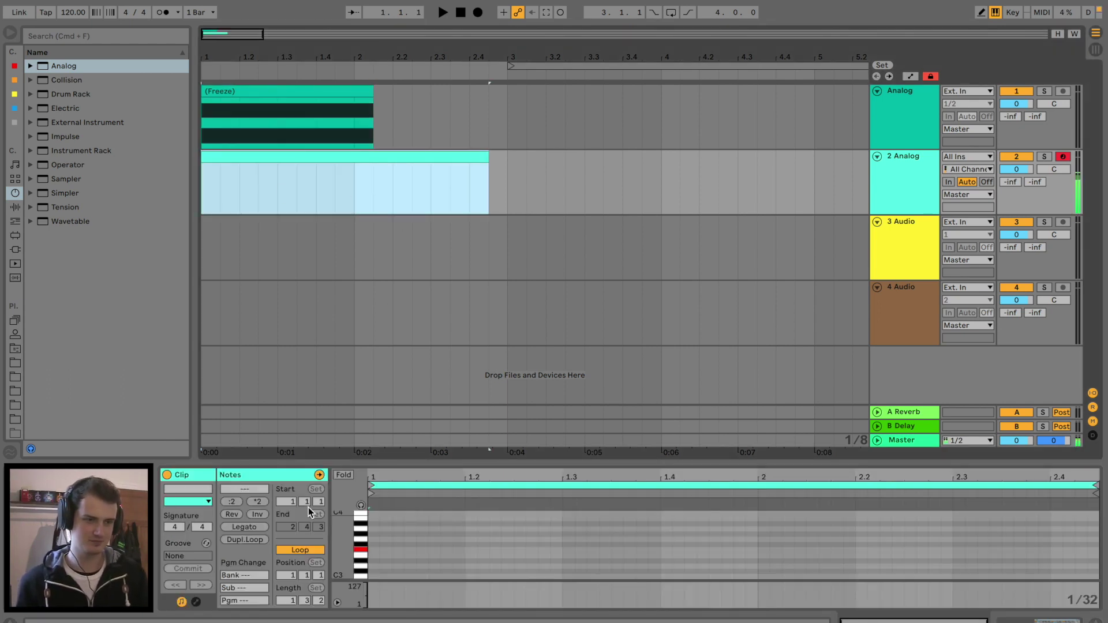
left_click(373, 553)
double_click(375, 550)
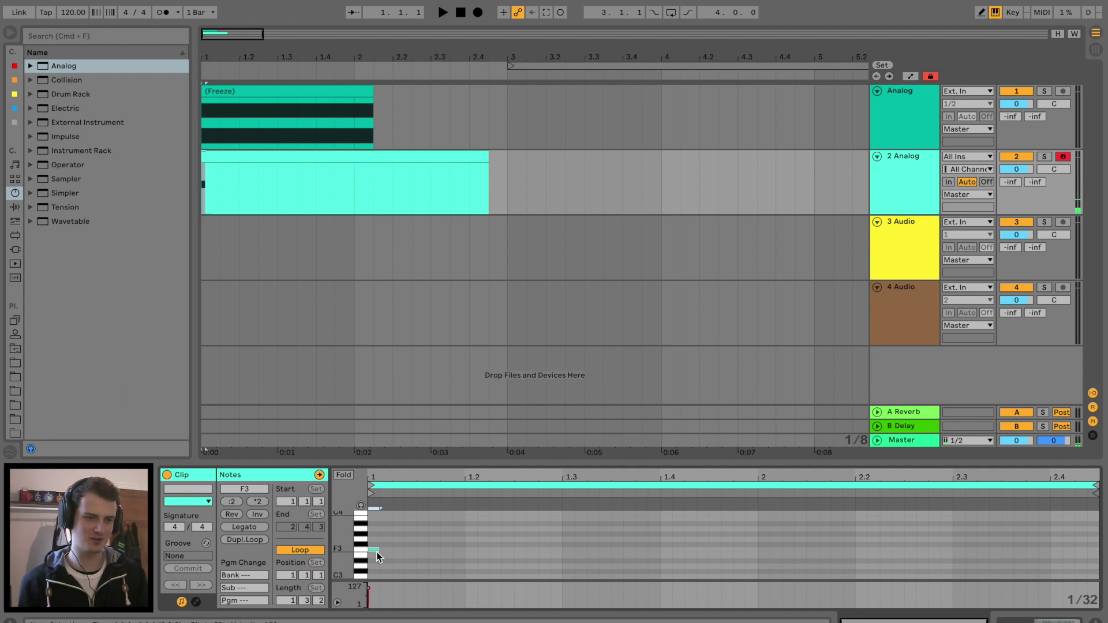
left_click(261, 527)
key("space")
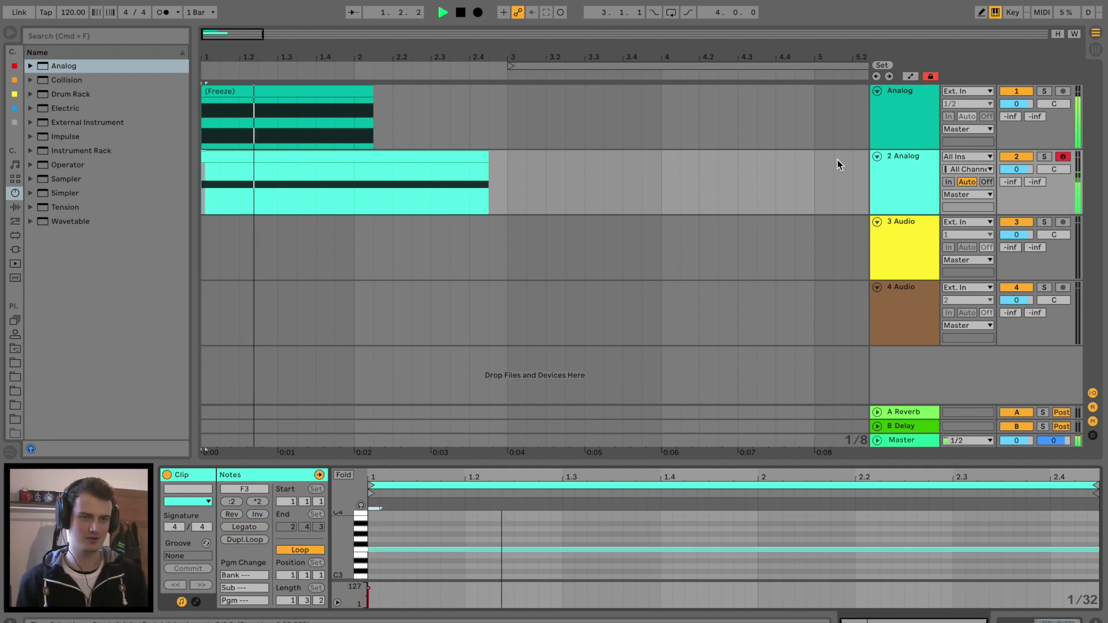
Solo the noise track, then freeze it and flatten it to audio.
key("s")
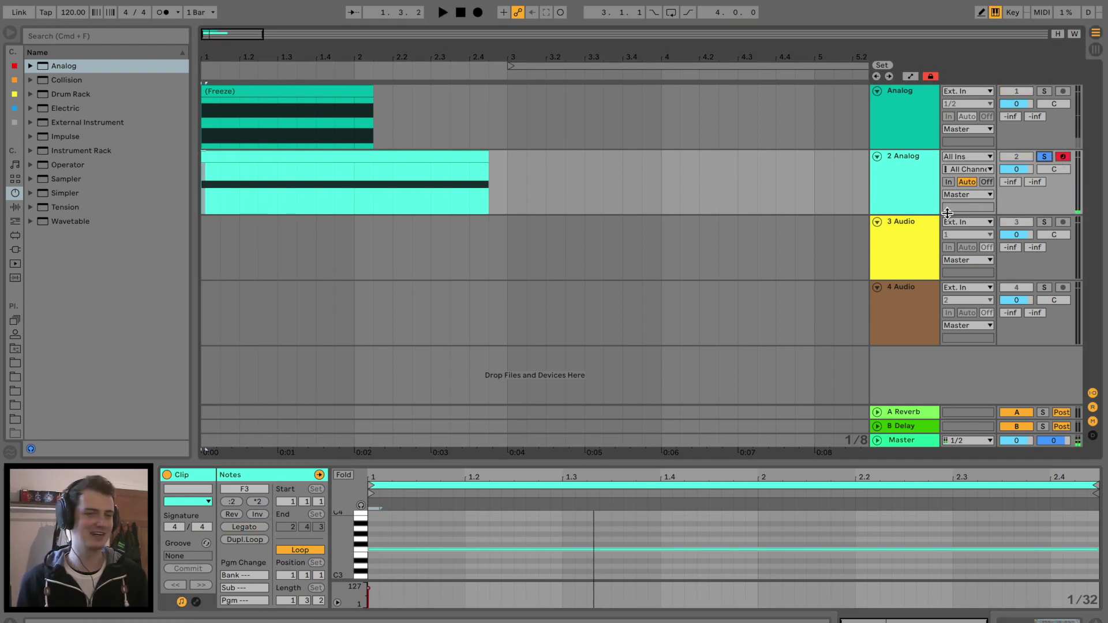
left_click(924, 182)
right_click(924, 182)
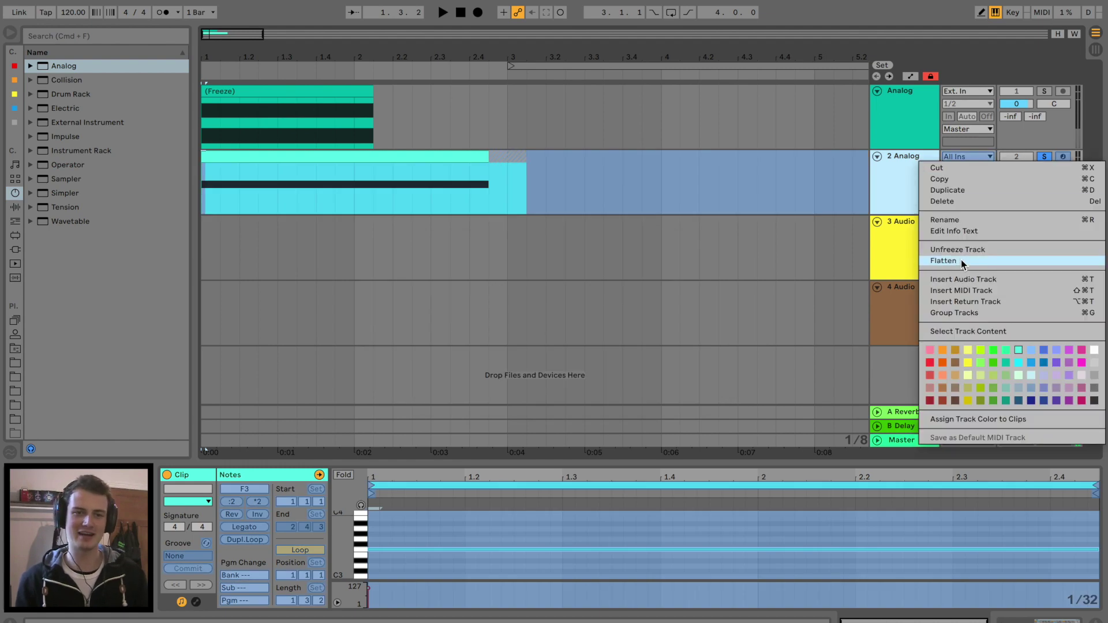
left_click(961, 260)
Delete the leftover tail clip, set the noise clip unwarped with 8.38 dB gain, and play it back.
left_click(502, 157)
key("Delete")
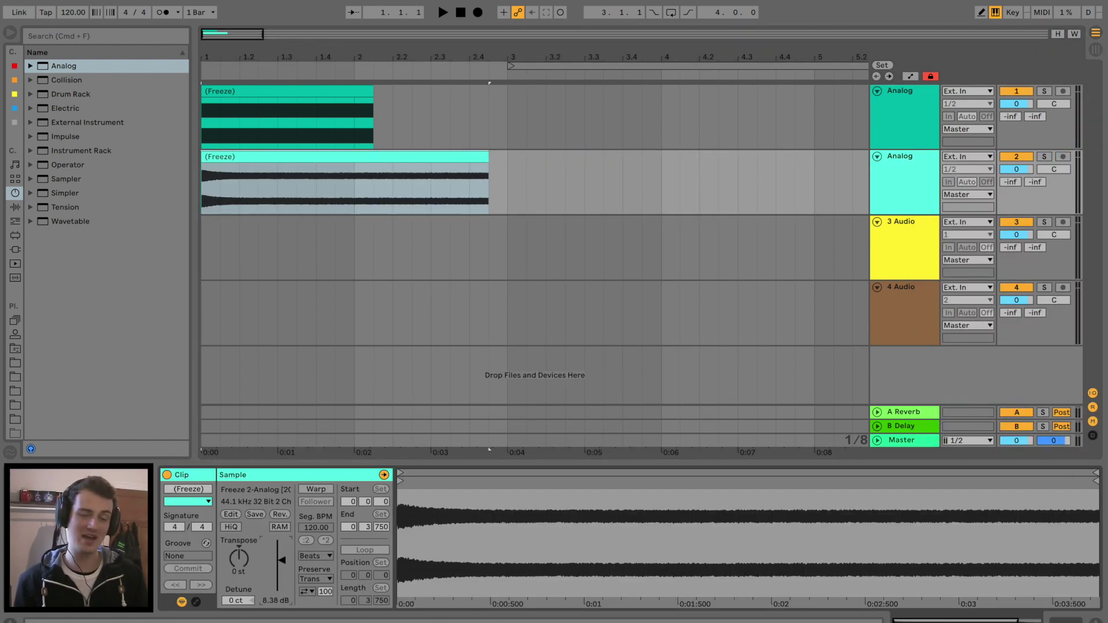
left_click_drag(208, 56, 321, 178)
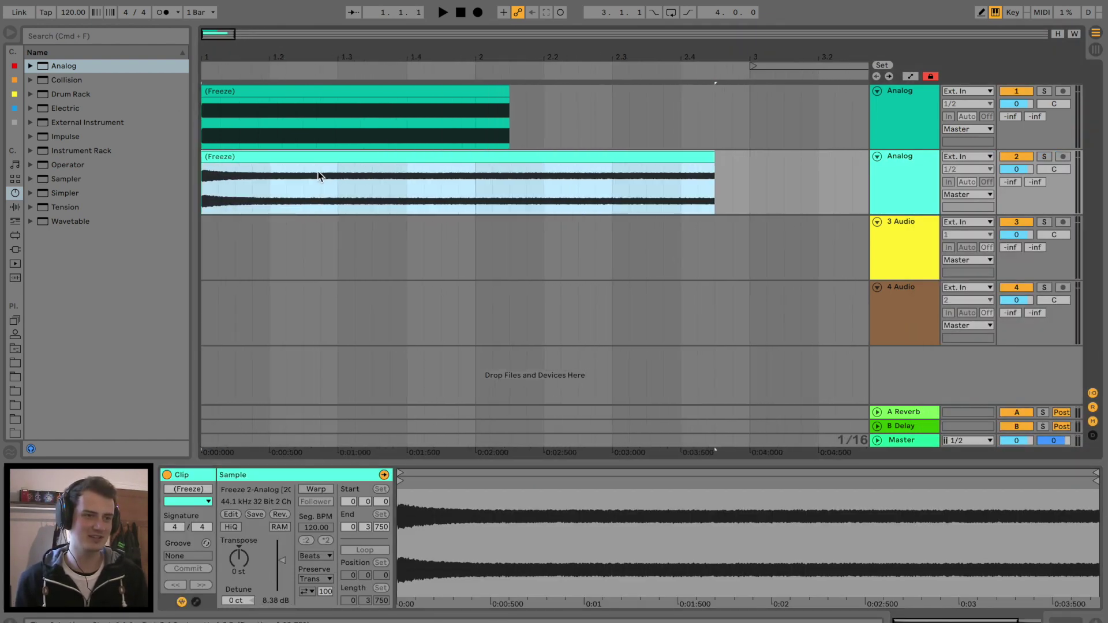
key("space")
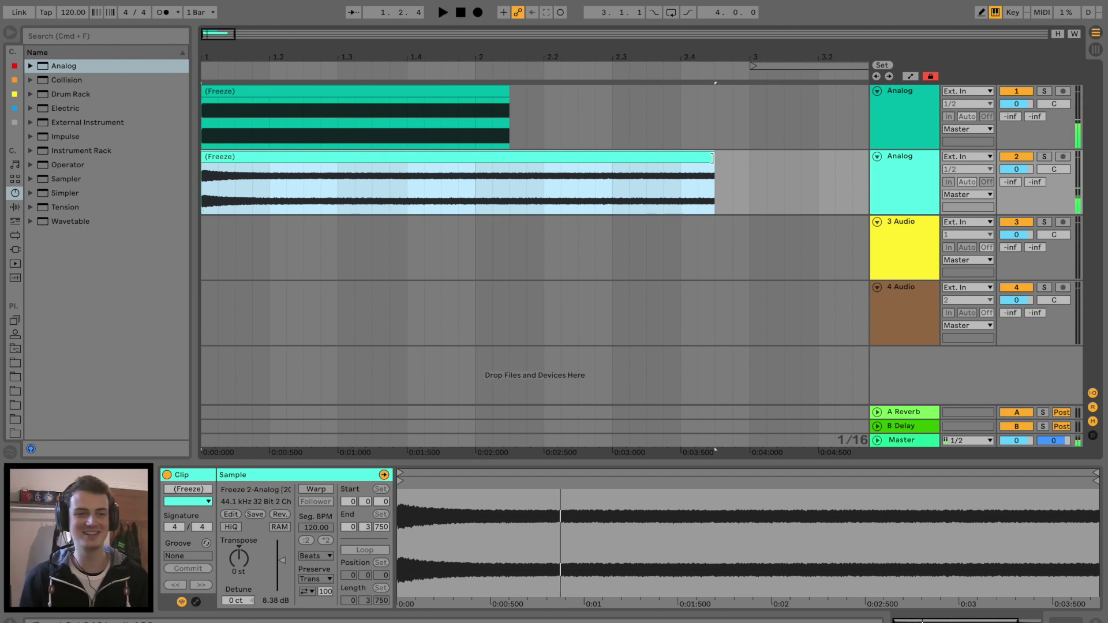
Split the noise clip just after beat 1.3 and delete the part behind the split.
key("super+e")
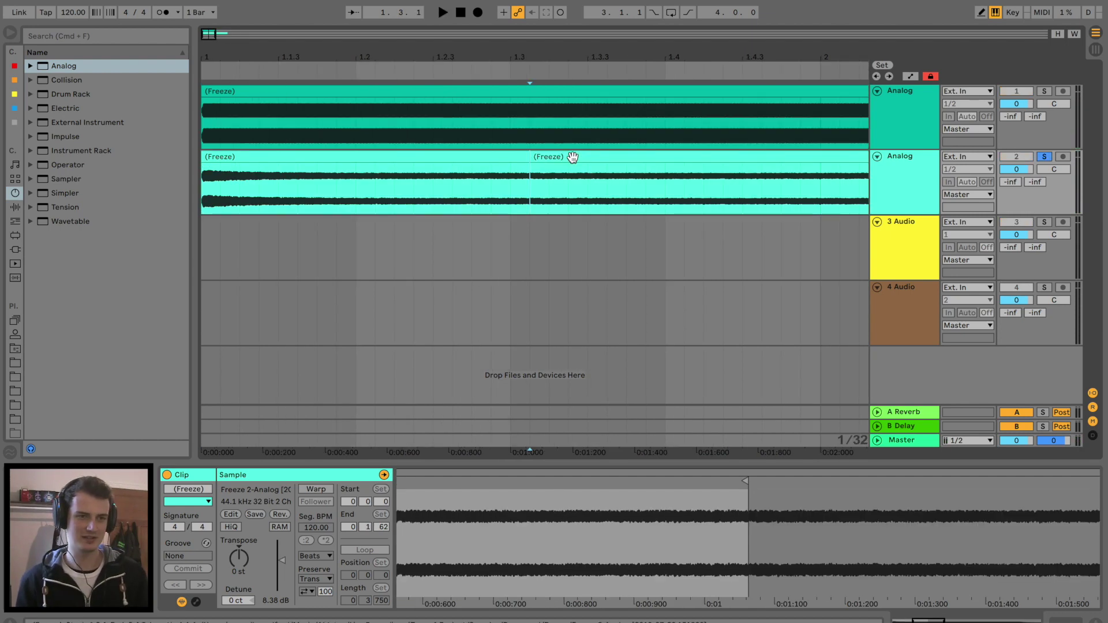
left_click(548, 158)
key("Delete")
left_click(530, 160)
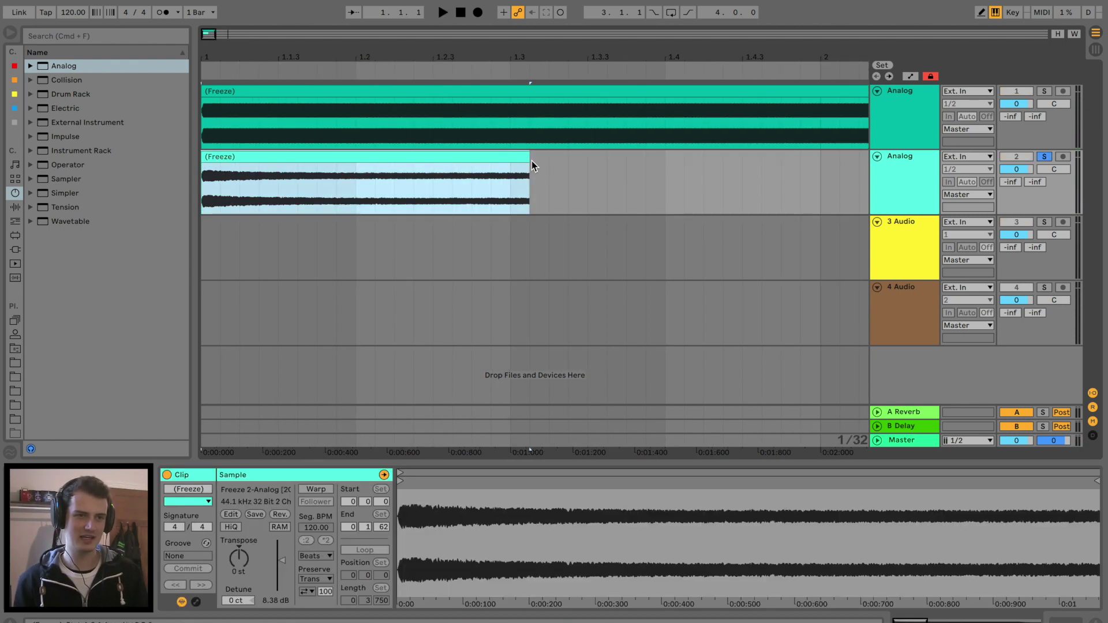
Add a fade-out across the entire noise clip, shorten the clip to 500 ms and audition it.
left_click_drag(528, 168, 172, 151)
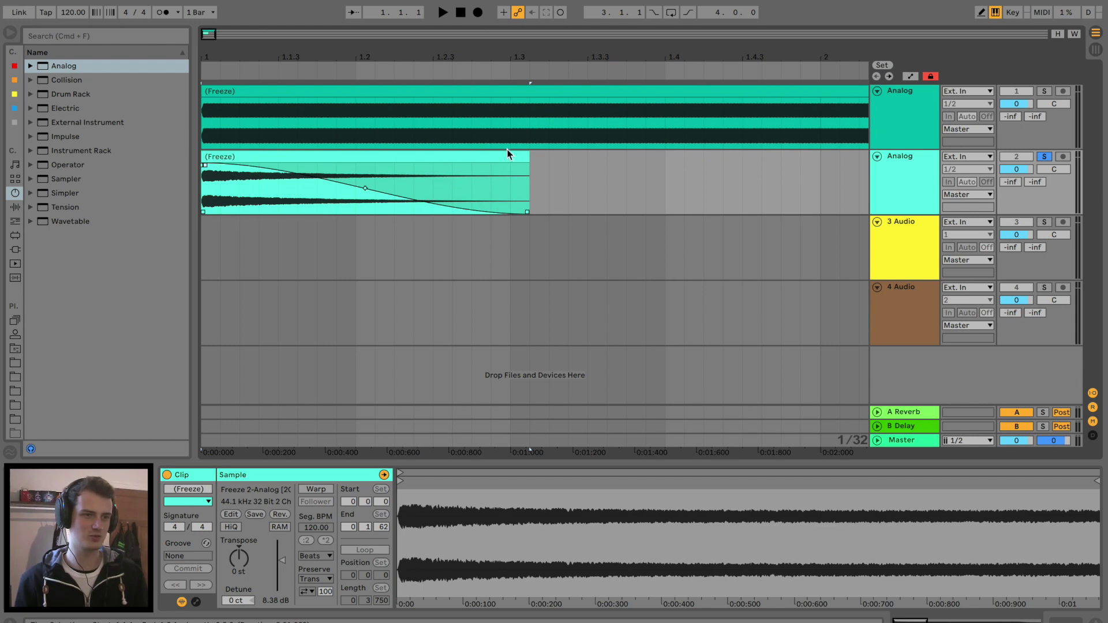
key("space")
left_click_drag(520, 153, 354, 168)
key("space")
key("space")
key("space")
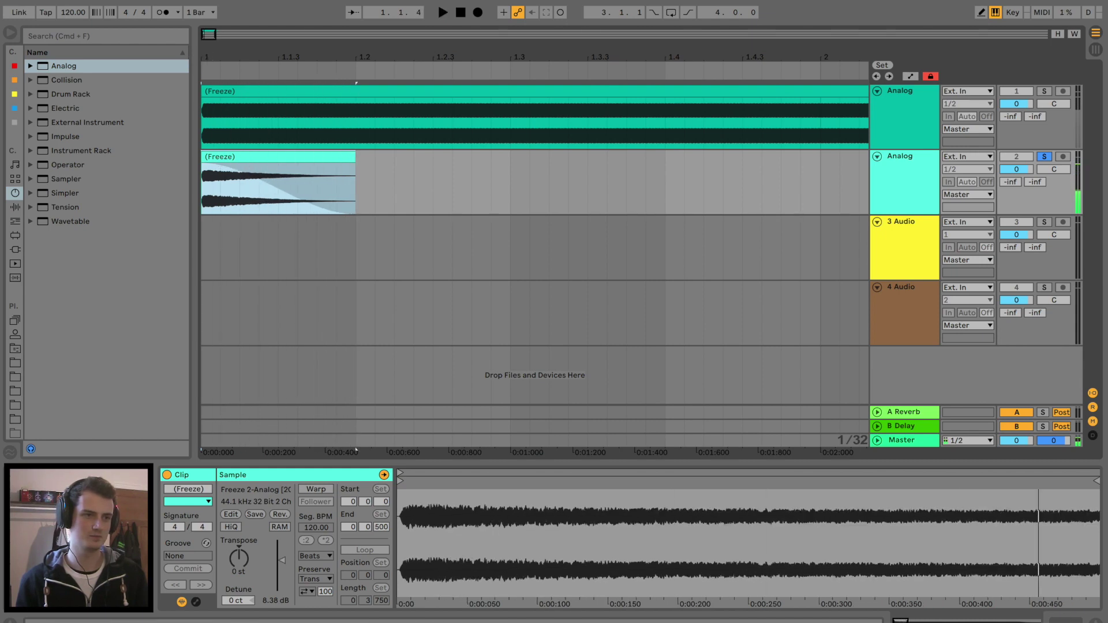
Trim the silent beginnings of the sine and noise clips and align them with the start of bar 1.
left_click_drag(202, 57, 249, 254)
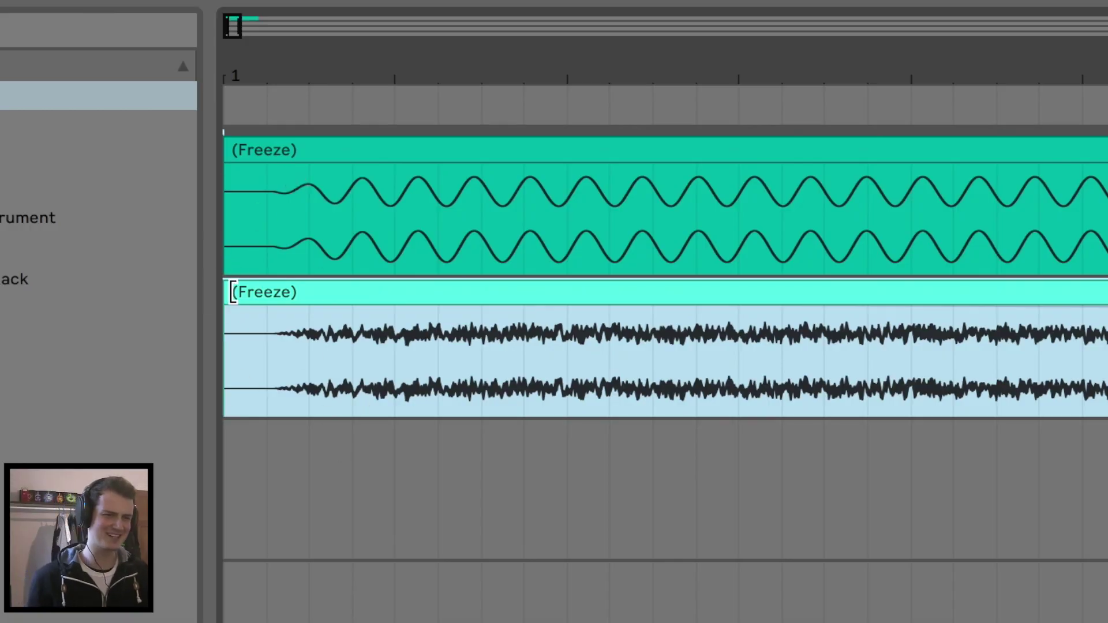
left_click_drag(206, 156, 235, 157)
left_click_drag(203, 93, 228, 98)
left_click_drag(269, 159, 208, 162)
Solo the sine track, shorten its clip to about 188 ms and audition the result.
left_click(1045, 92)
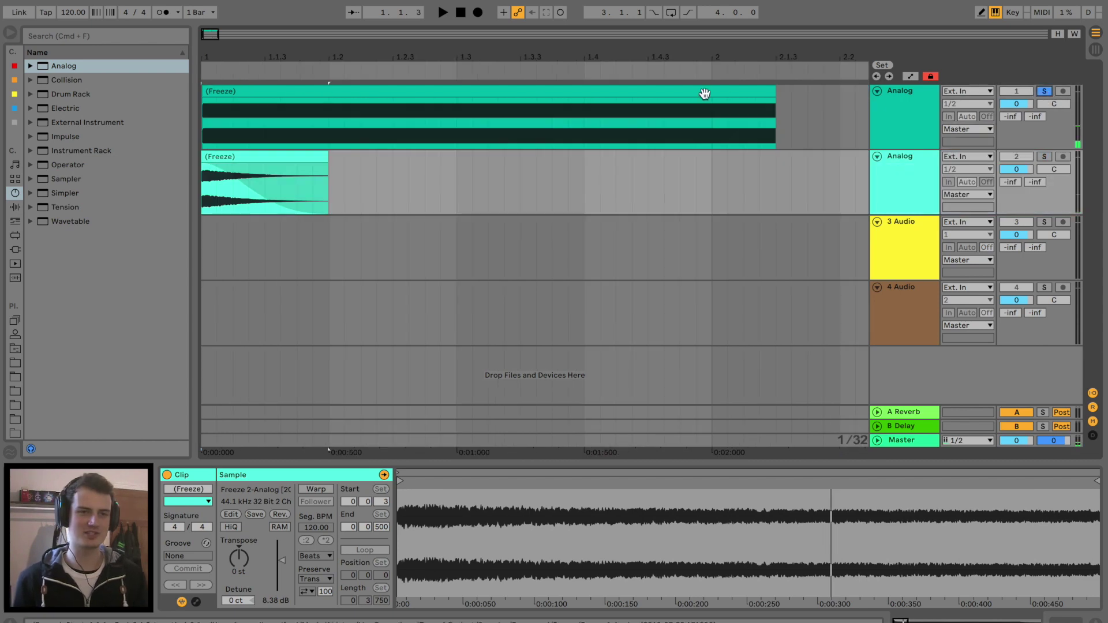
left_click(706, 93)
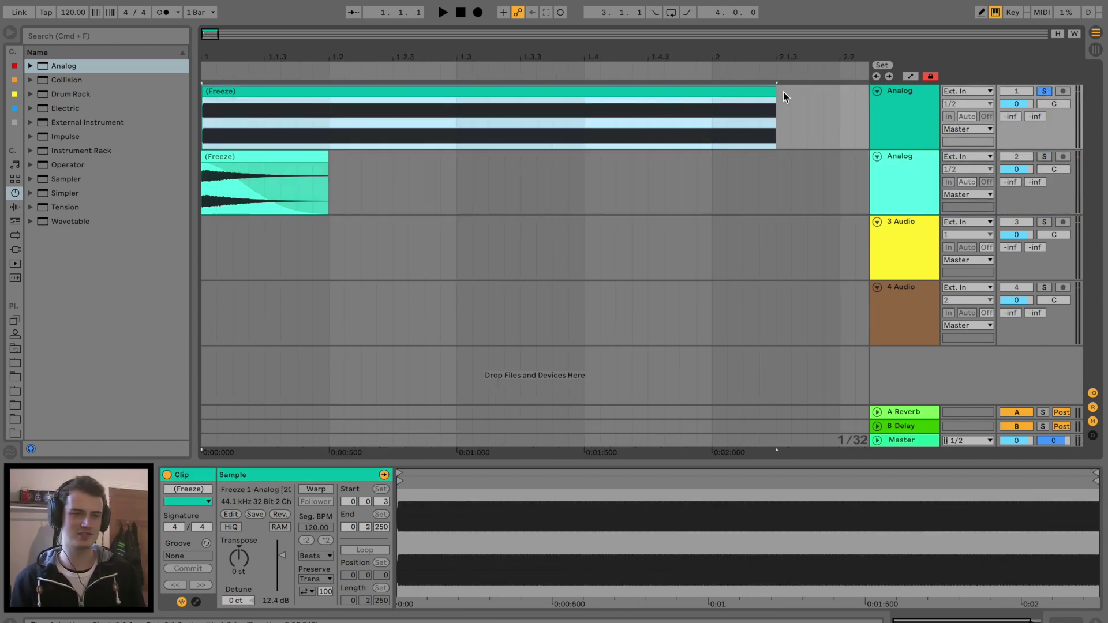
key("space")
left_click_drag(774, 93, 251, 103)
key("space")
key("space")
key("space")
key("space")
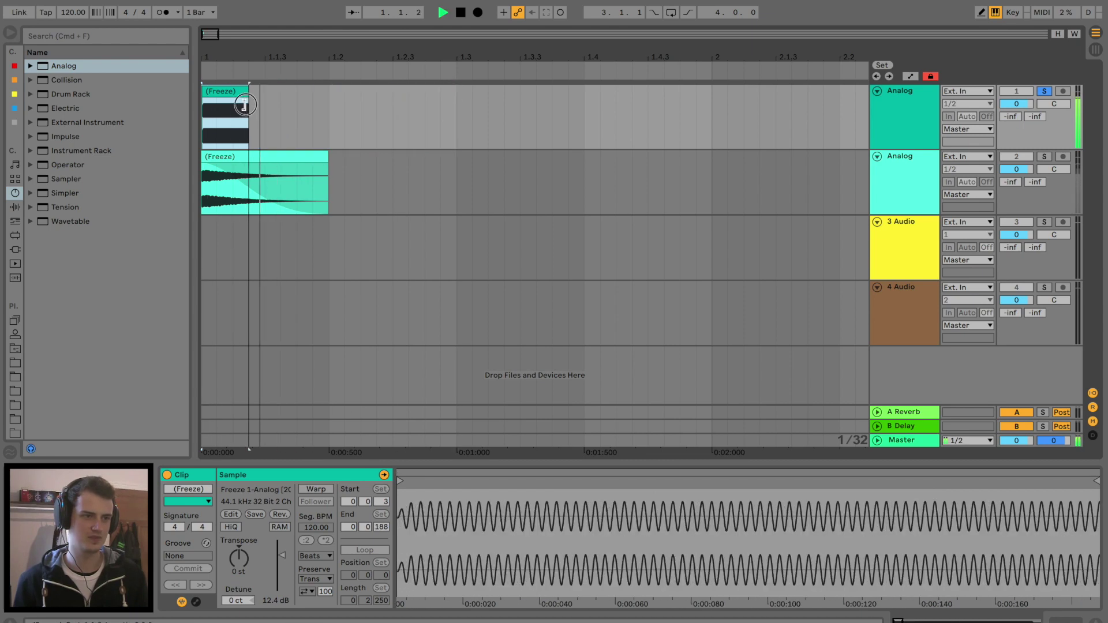
key("space")
Shorten the sine clip further to about 125 ms and audition it.
left_click_drag(211, 59, 215, 104)
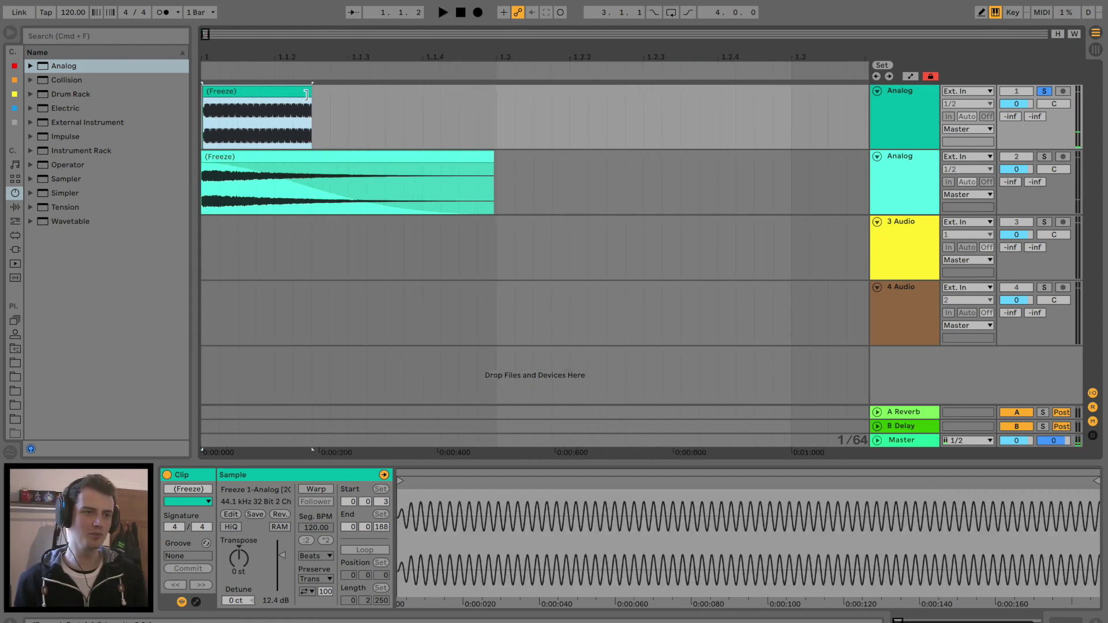
left_click_drag(307, 95, 233, 94)
key("space")
key("space")
key("space")
key("space")
key("space")
key("plus")
Bend the sine clip's fade-out curve into a steeper decay while auditioning it.
left_click_drag(207, 59, 208, 82)
key("space")
left_click_drag(339, 124, 317, 138)
key("space")
key("space")
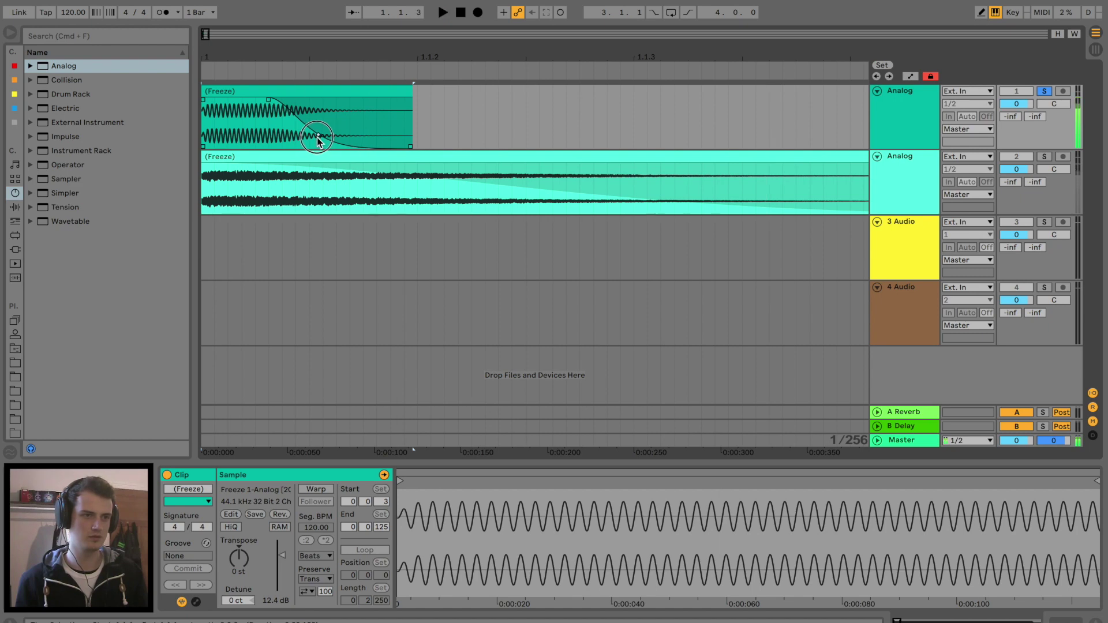
key("space")
key("space")
key("space")
key("space")
Move the start of the sine clip's fade-out earlier and audition the shorter decay.
left_click_drag(269, 101, 240, 102)
key("space")
key("space")
key("space")
key("space")
key("space")
key("space")
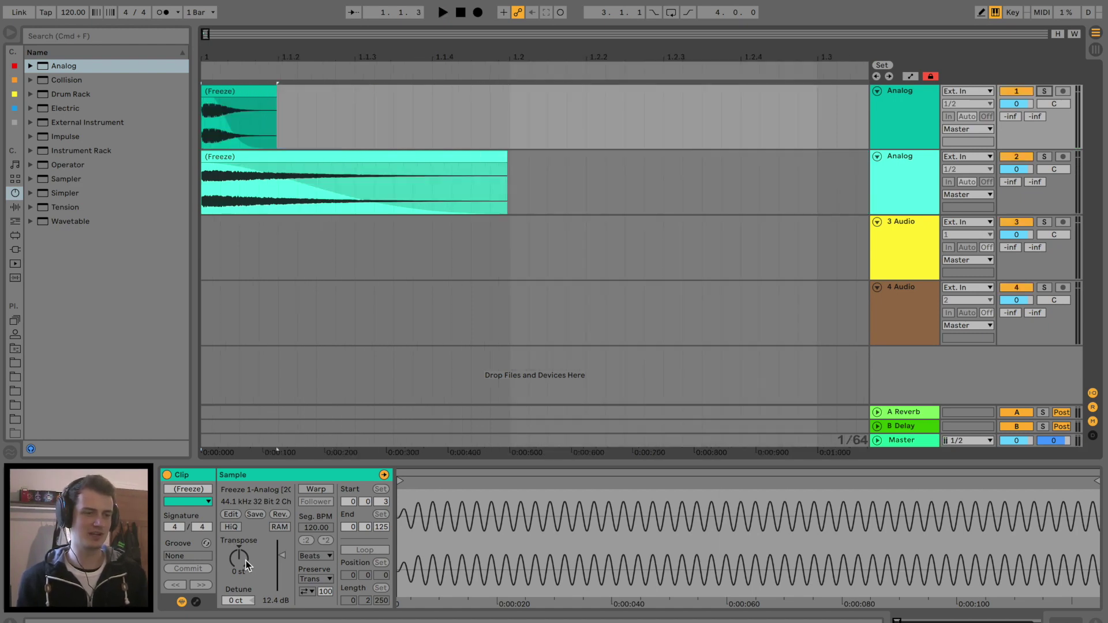
Play both layers together and adjust the sine clip's transposition to -1 st.
key("space")
key("space")
mouse_move(246, 562)
left_mouse_down()
mouse_move(246, 576)
mouse_move(246, 554)
mouse_move(246, 563)
left_mouse_up()
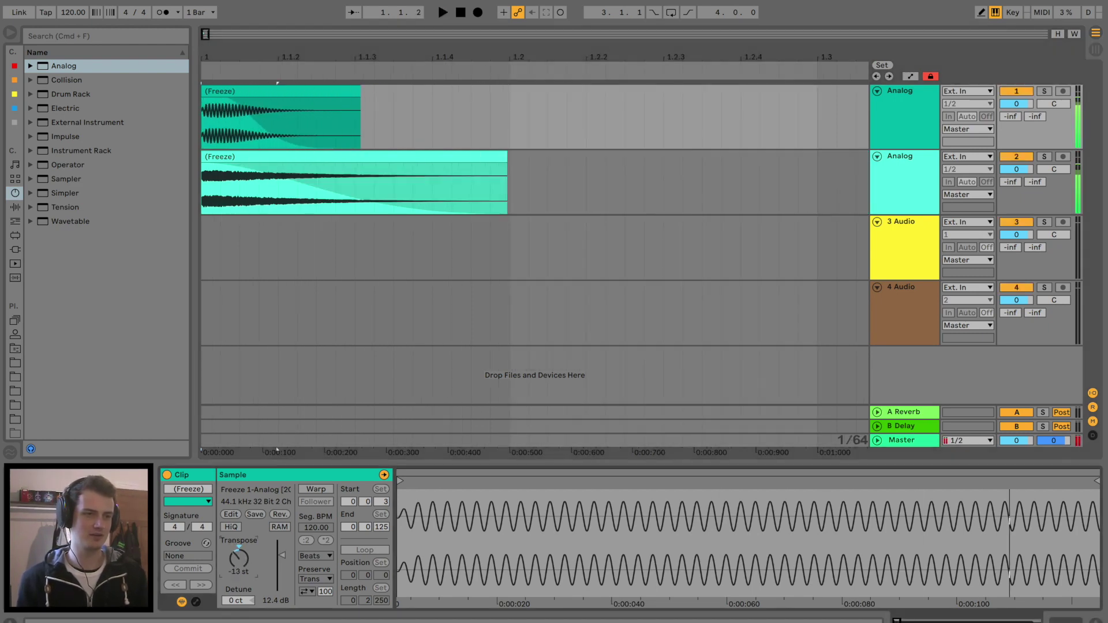
key("space")
key("space")
key("space")
key("space")
key("space")
key("space")
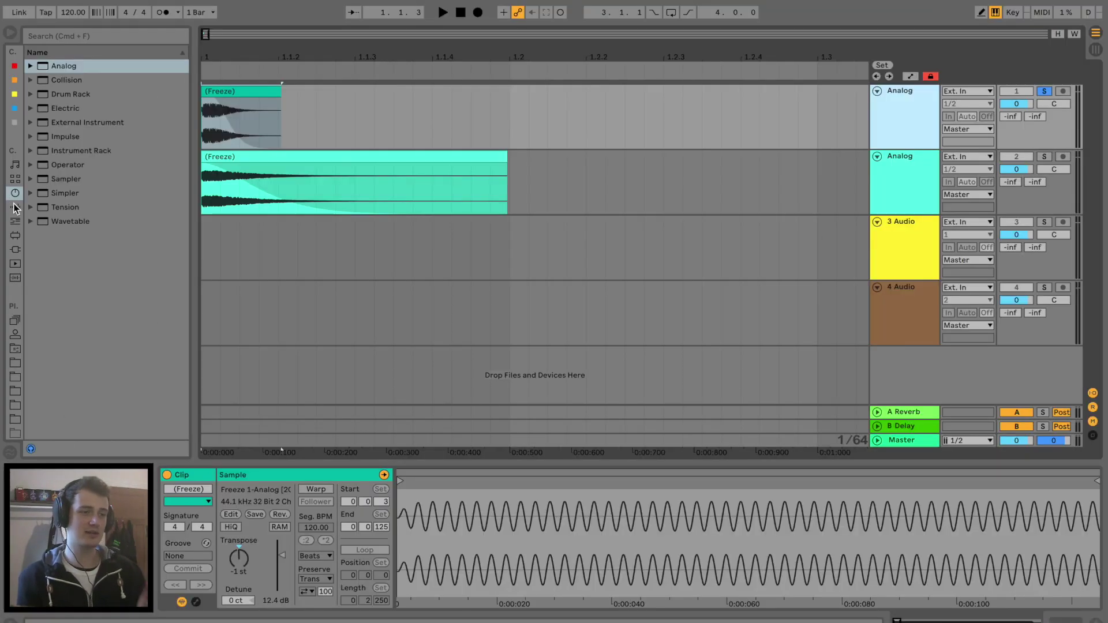
Find Overdrive among the audio effects and add it to the sine track.
left_click(15, 207)
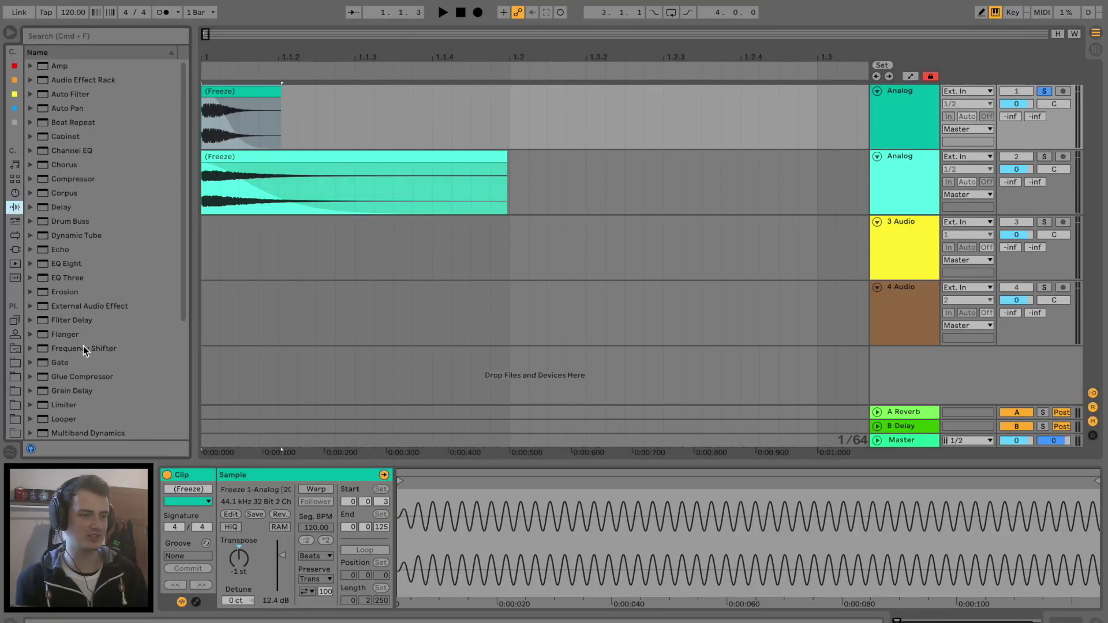
scroll(83, 345, "down", 5)
left_click_drag(70, 276, 265, 140)
Set Overdrive's filter band to 1.36 kHz with a width of 0.68 while auditioning the layered sound.
left_click_drag(212, 499, 213, 524)
key("space")
key("space")
key("space")
key("space")
key("space")
key("space")
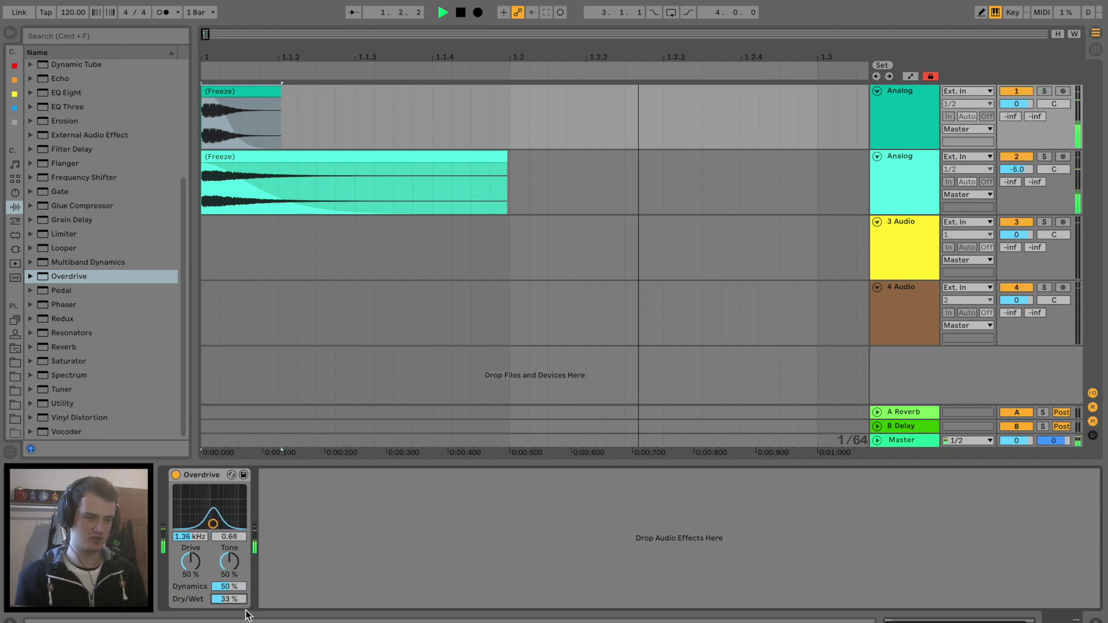
Set Overdrive's Dry/Wet to 30 % and audition both layers.
left_click_drag(228, 599, 228, 607)
key("space")
key("space")
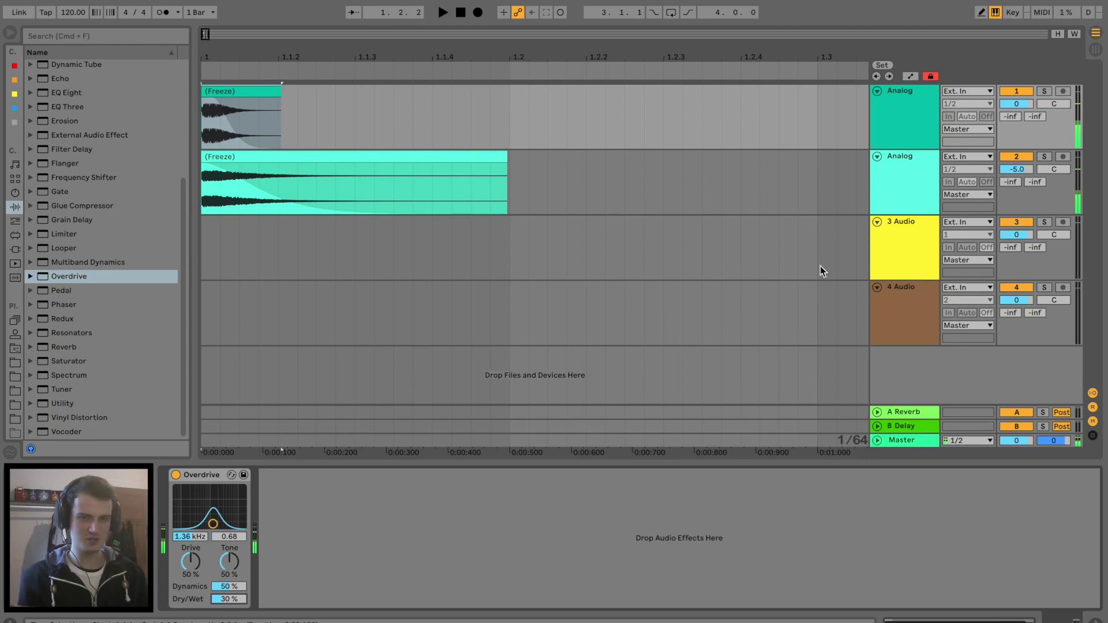
Add the OTT preset of Multiband Dynamics to the noise track and audition the layered sound.
key("space")
key("space")
left_click(924, 172)
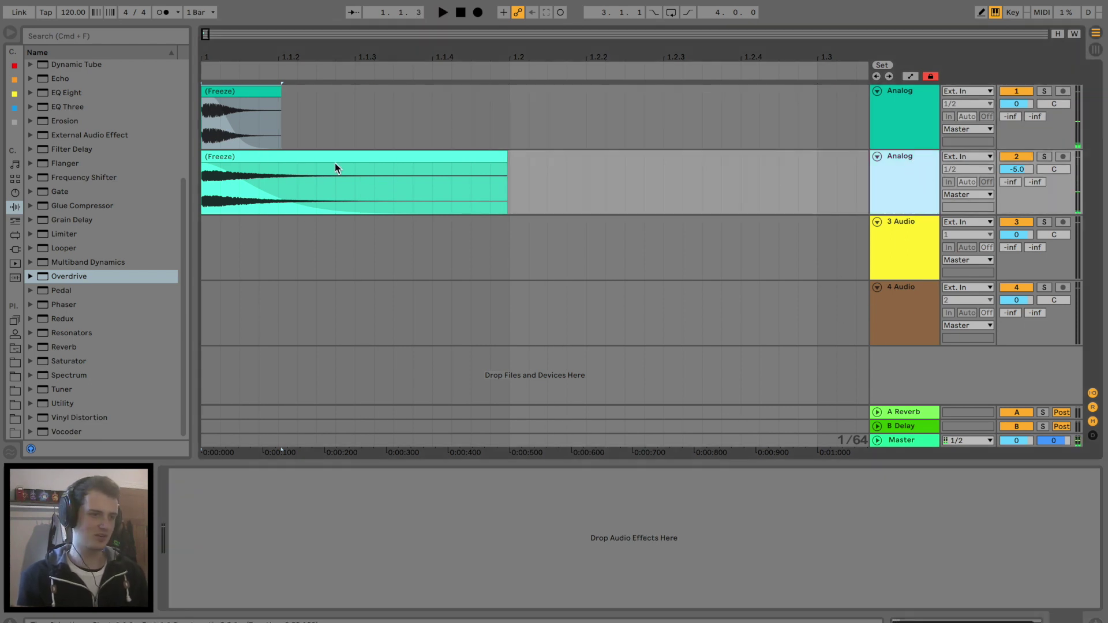
left_click(31, 262)
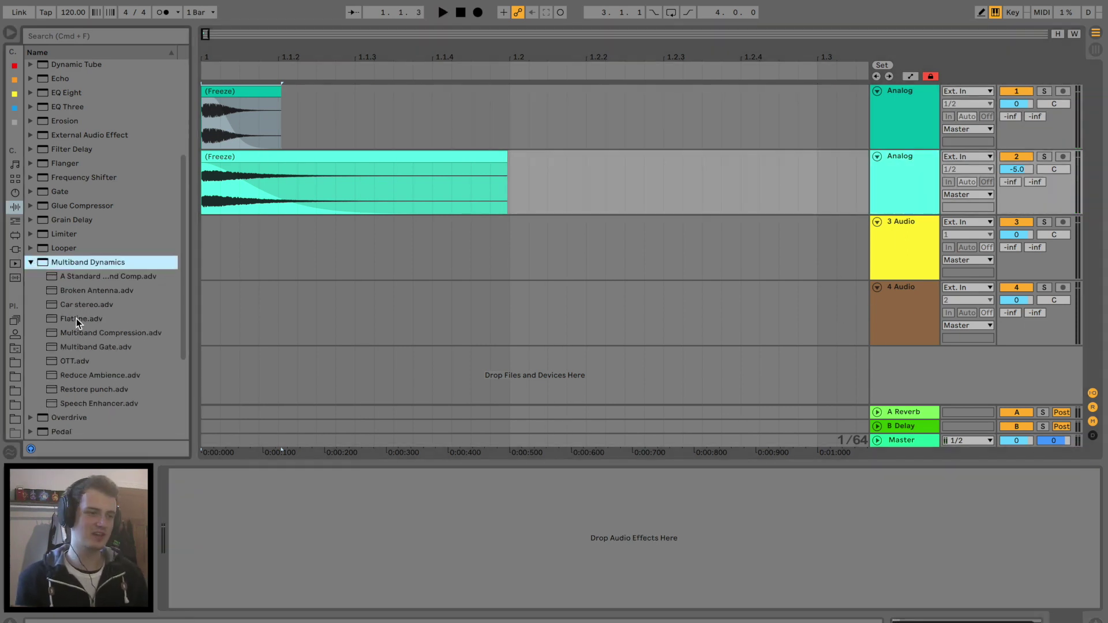
left_click_drag(75, 361, 564, 172)
key("space")
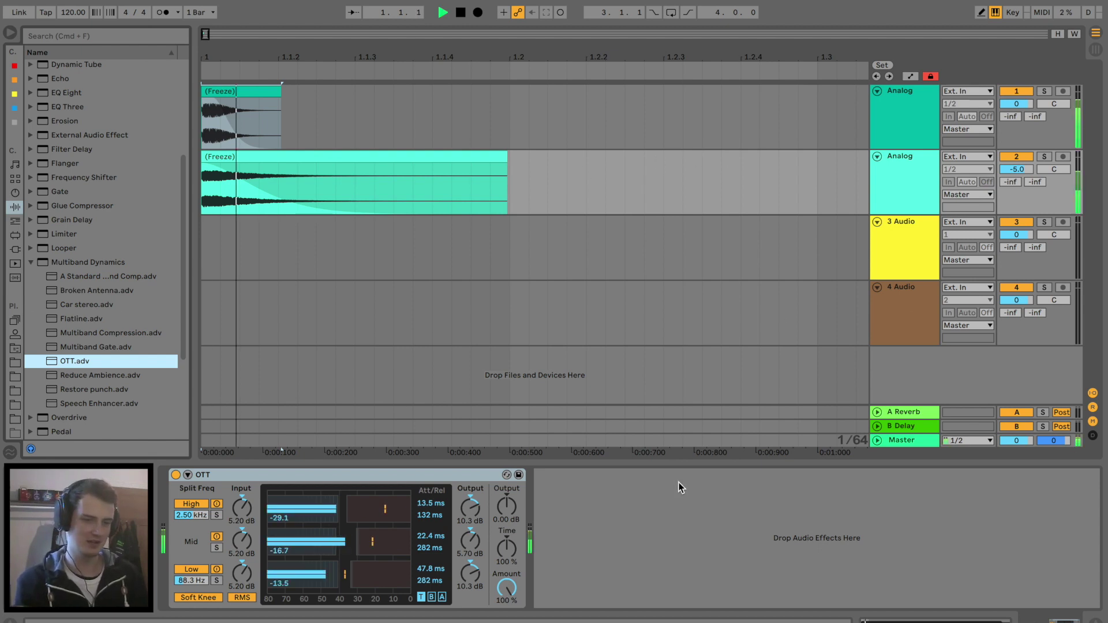
key("space")
Set OTT's Amount to 20 % on the noise track while auditioning both layers.
left_click_drag(509, 589, 509, 622)
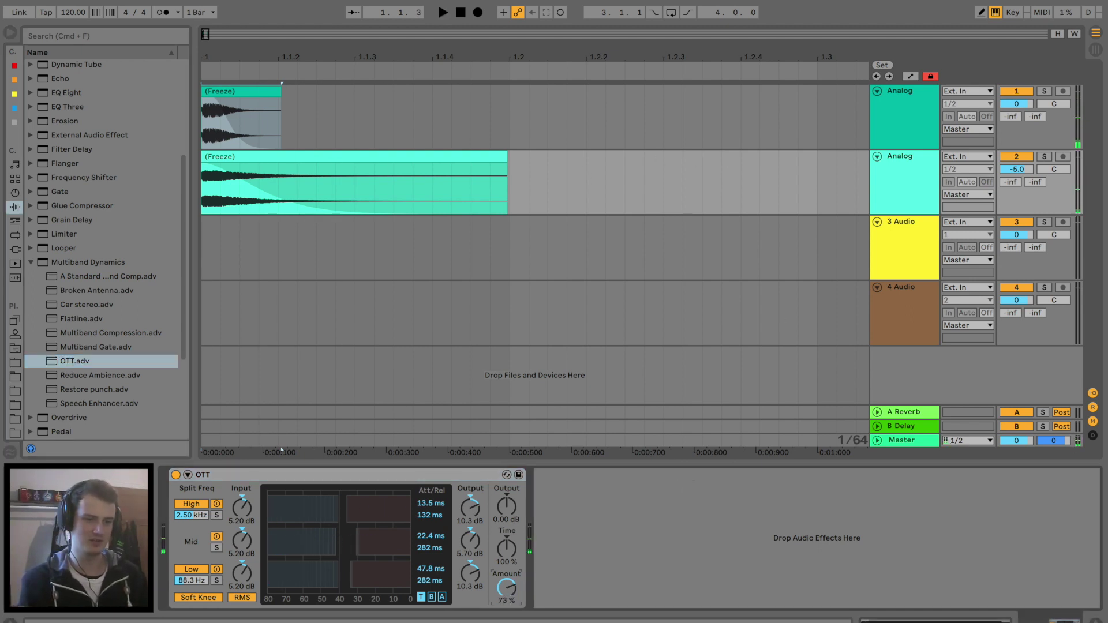
key("space")
key("space")
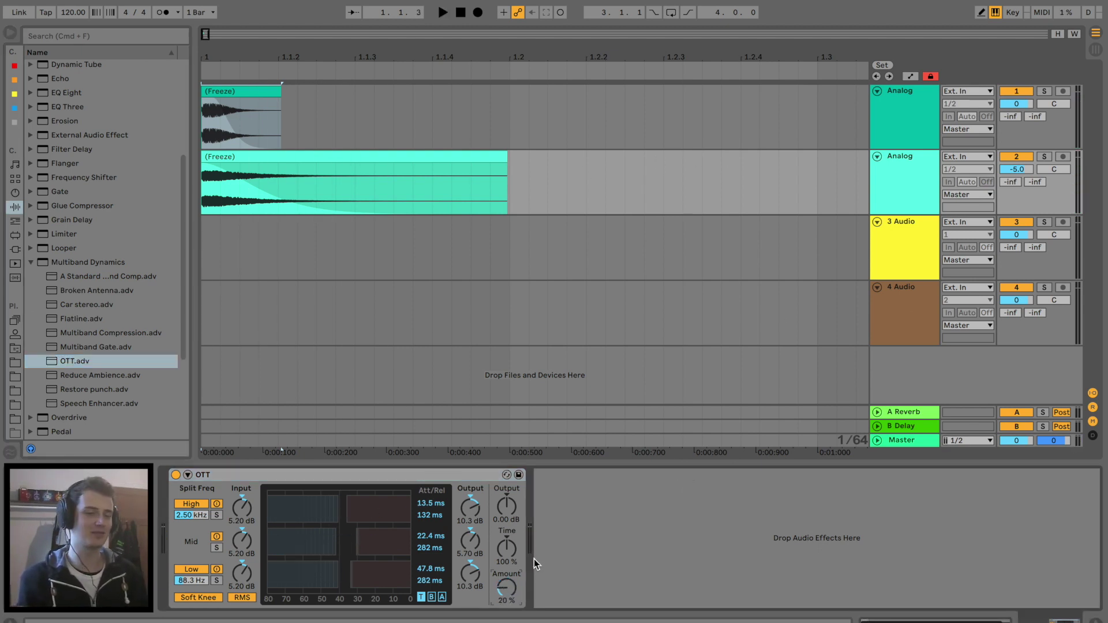
key("space")
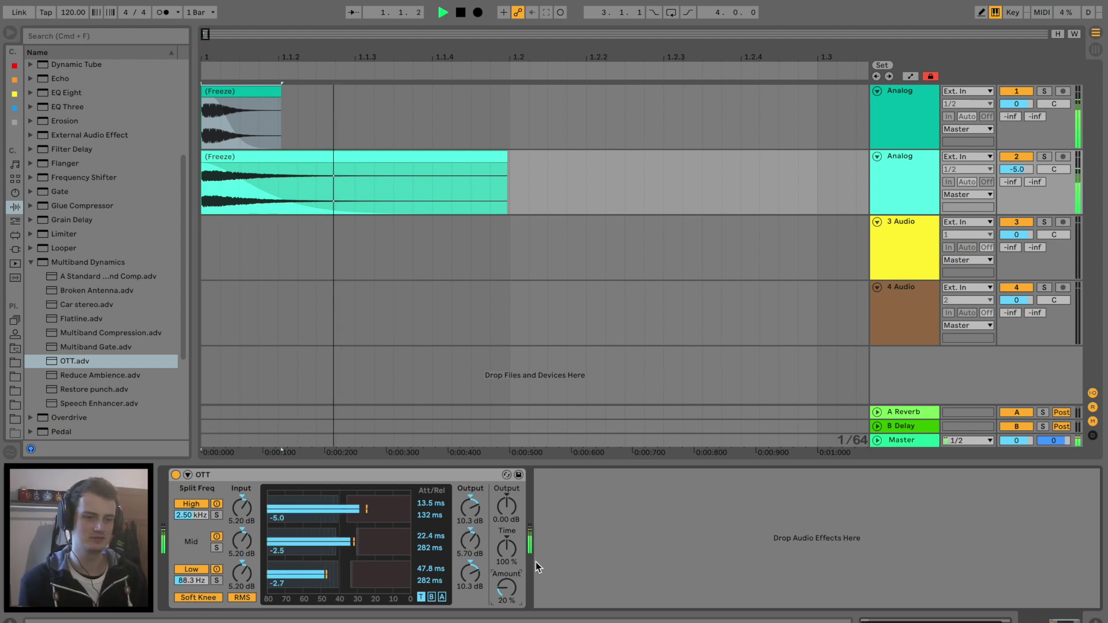
key("space")
Group the two Analog tracks and add the OTT preset to the group with its Amount at 22 %.
left_click(910, 131)
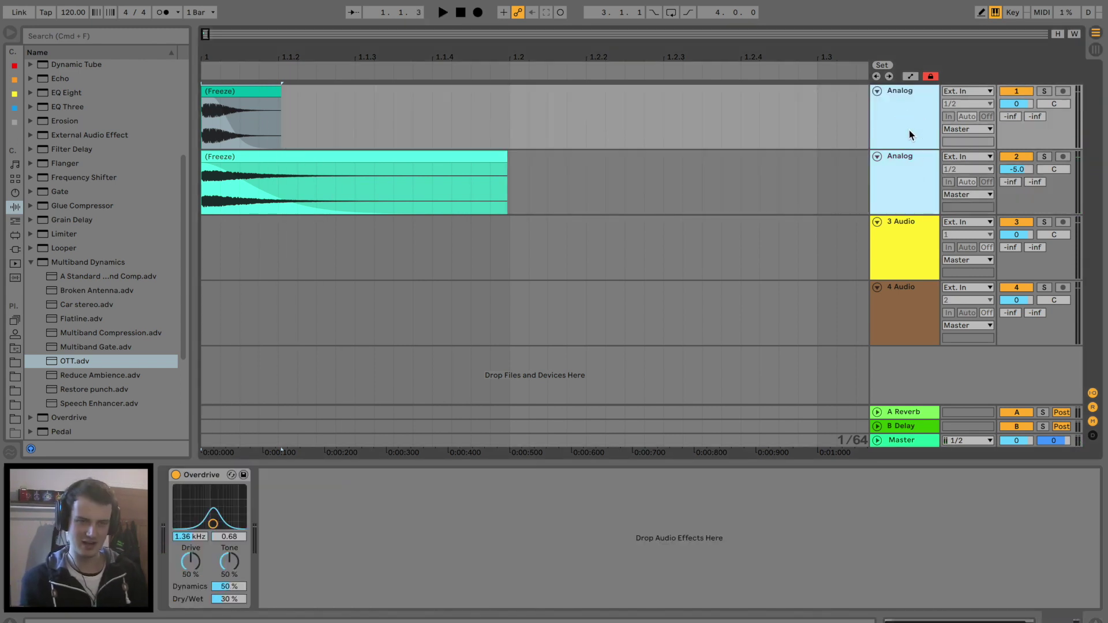
key("super+g")
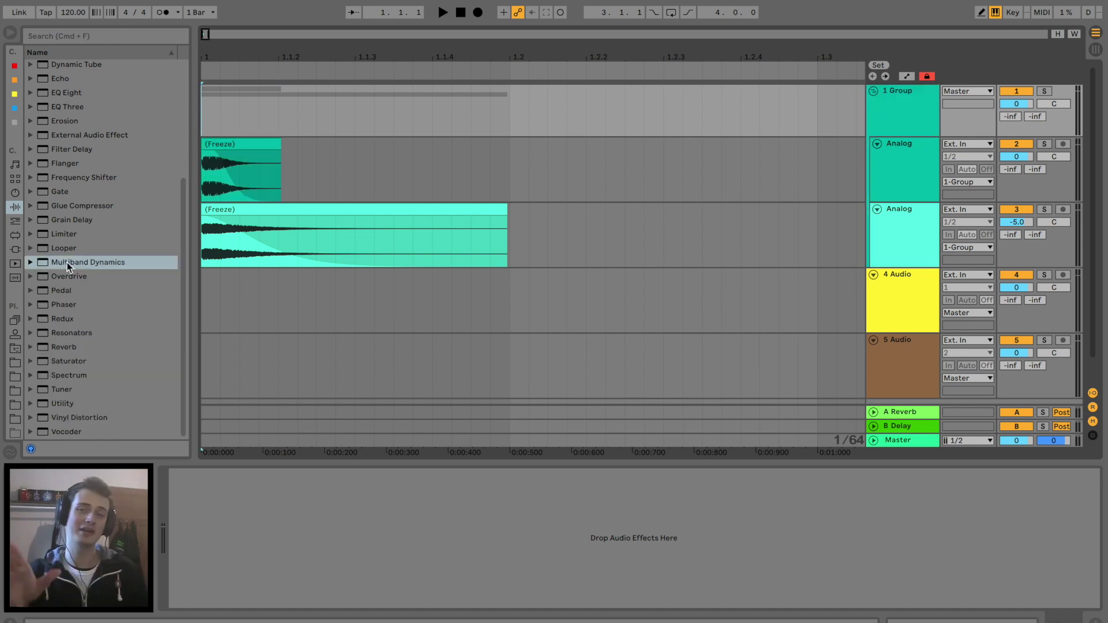
left_click(33, 265)
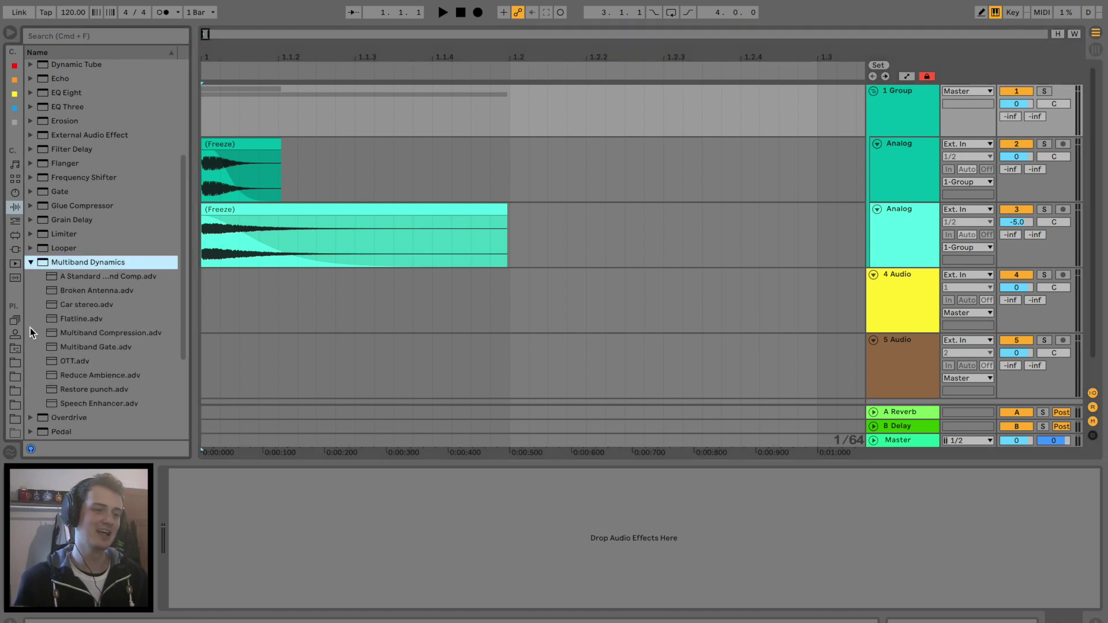
left_click_drag(54, 365, 259, 98)
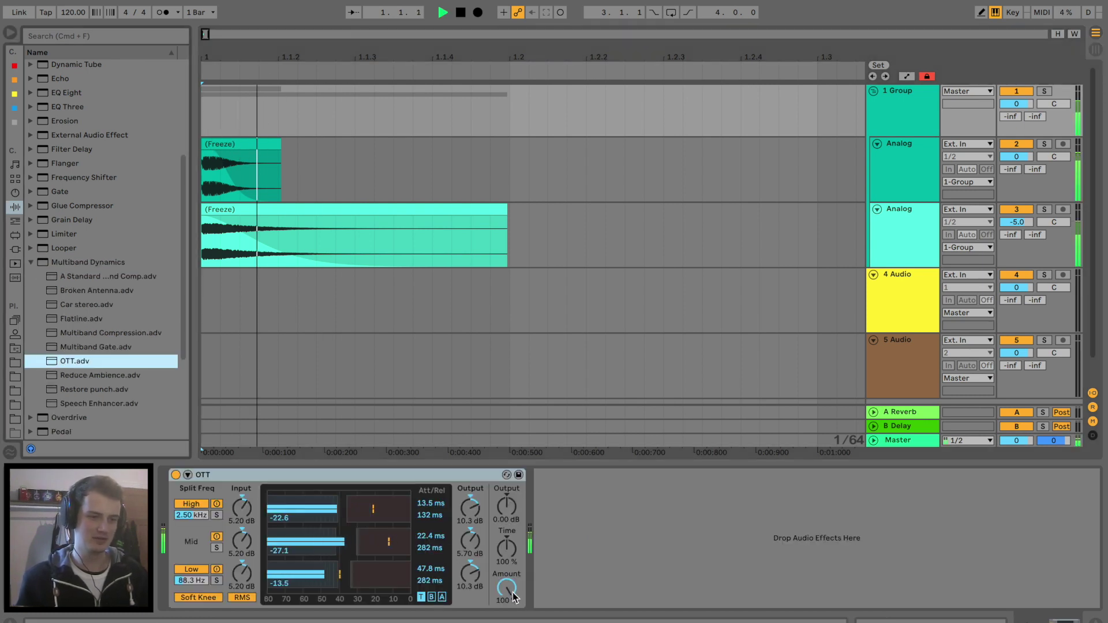
left_click_drag(509, 594, 510, 604)
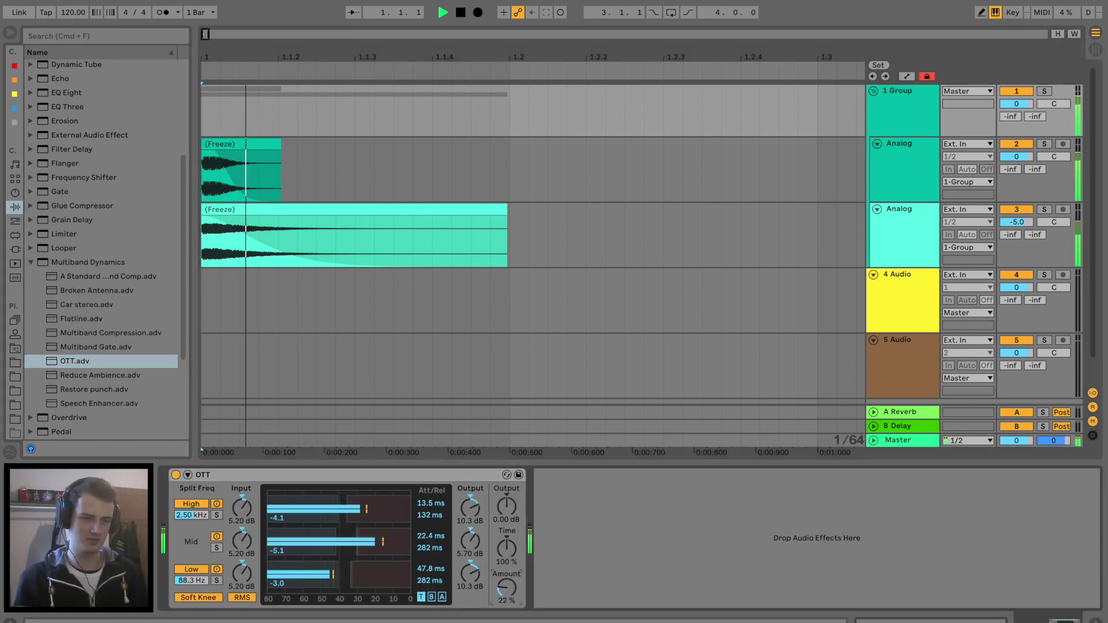
Add Overdrive after OTT on the group and audition it.
left_click(31, 262)
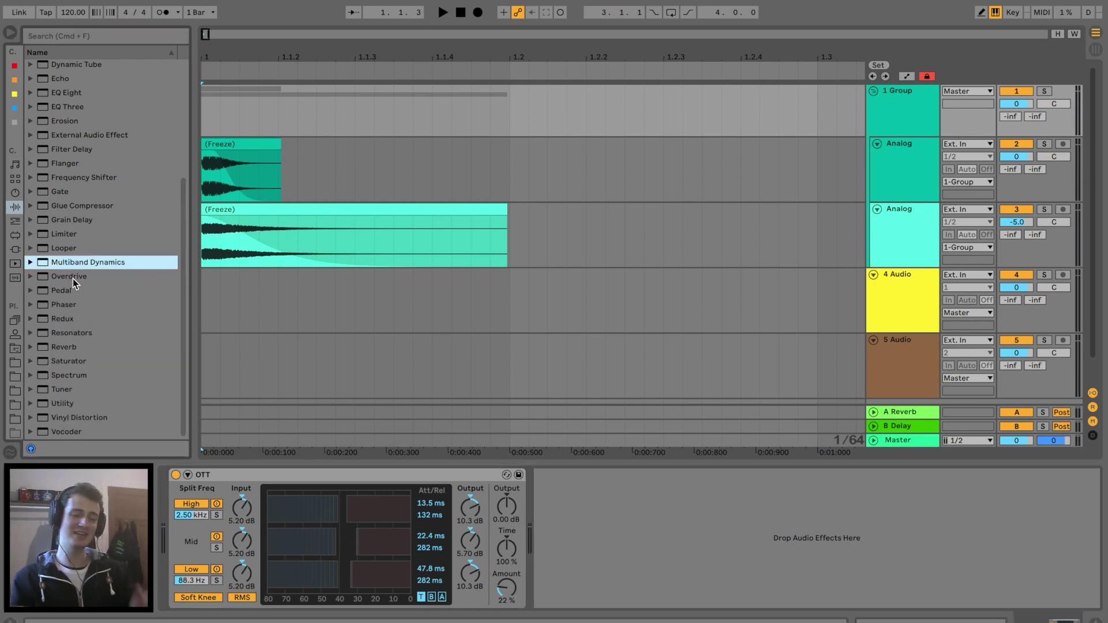
left_click_drag(73, 279, 623, 575)
key("space")
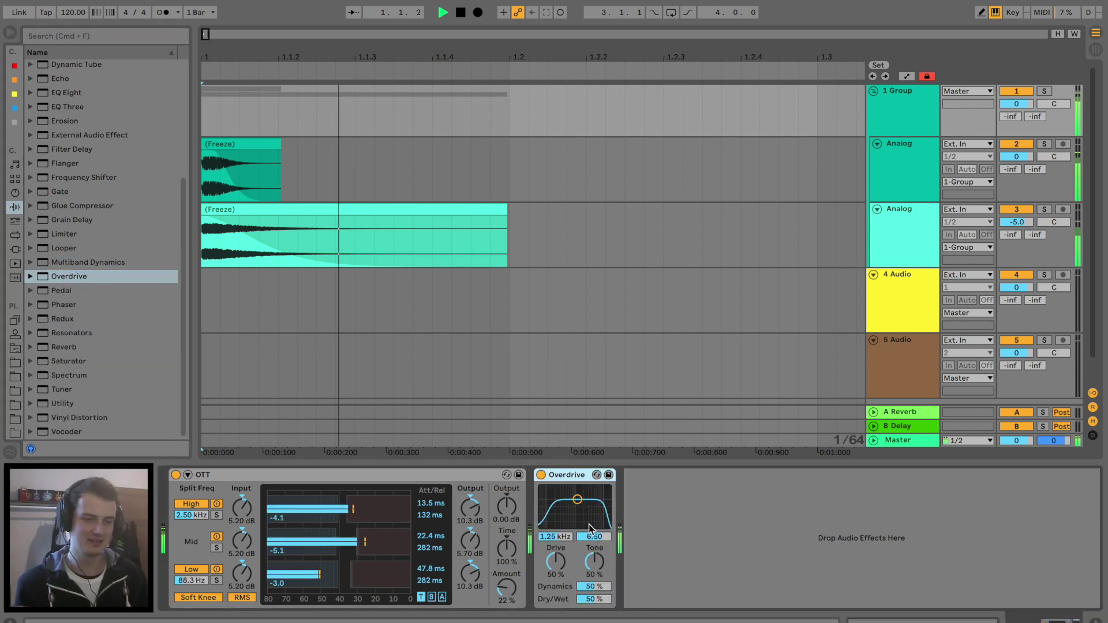
key("space")
Set the group Overdrive's filter band to 1.92 kHz with a width of 0.85 while auditioning.
left_click_drag(588, 516, 584, 525)
key("space")
key("space")
key("space")
key("space")
key("space")
key("space")
key("space")
key("space")
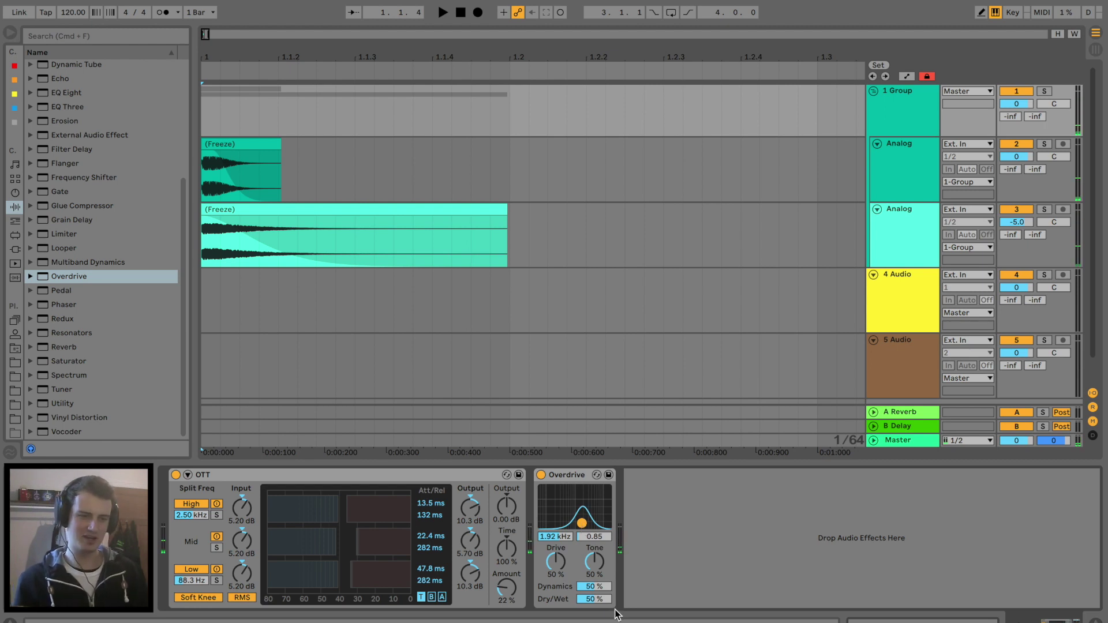
Set the group Overdrive's Dry/Wet to 17 % and audition the result.
key("space")
key("space")
key("space")
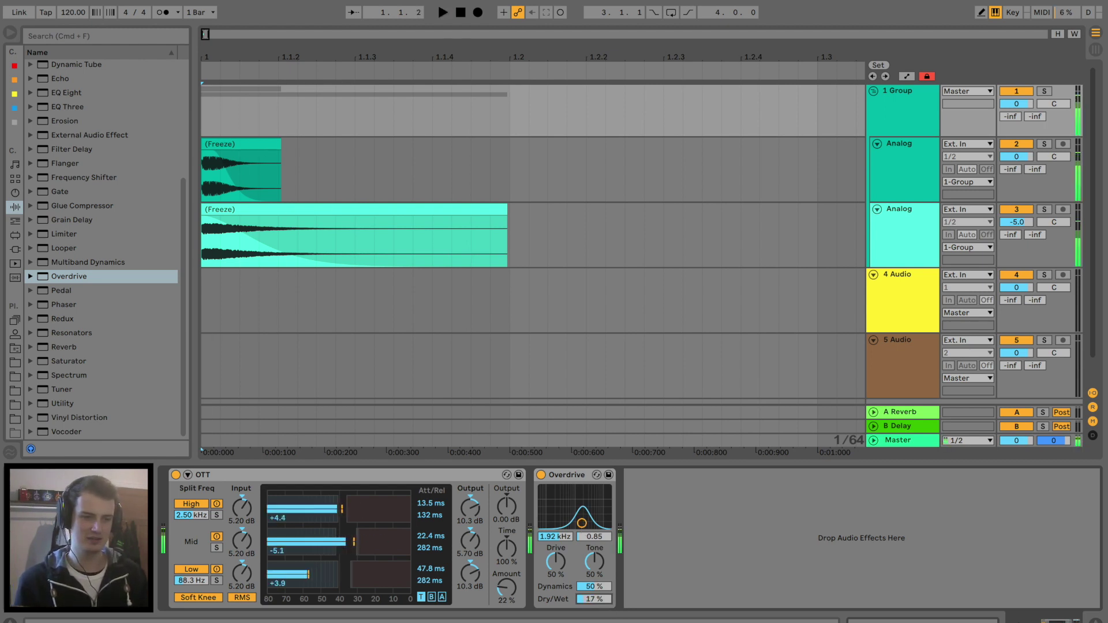
key("space")
key("space")
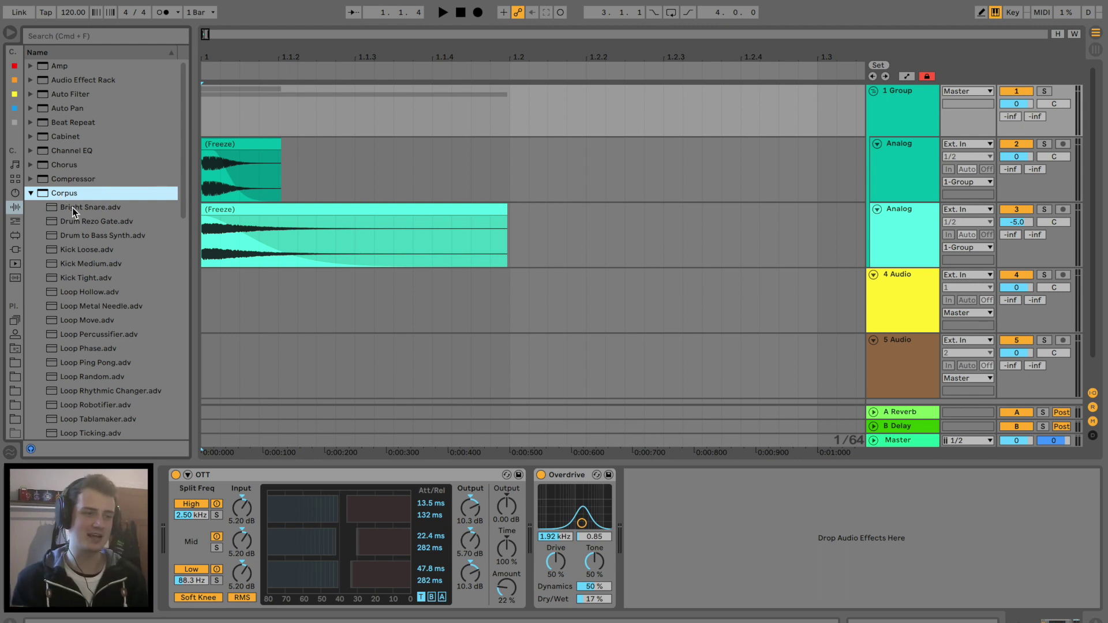
Add the Corpus preset Bright Snare after Overdrive on the group and audition it.
left_click_drag(72, 207, 657, 490)
key("space")
key("space")
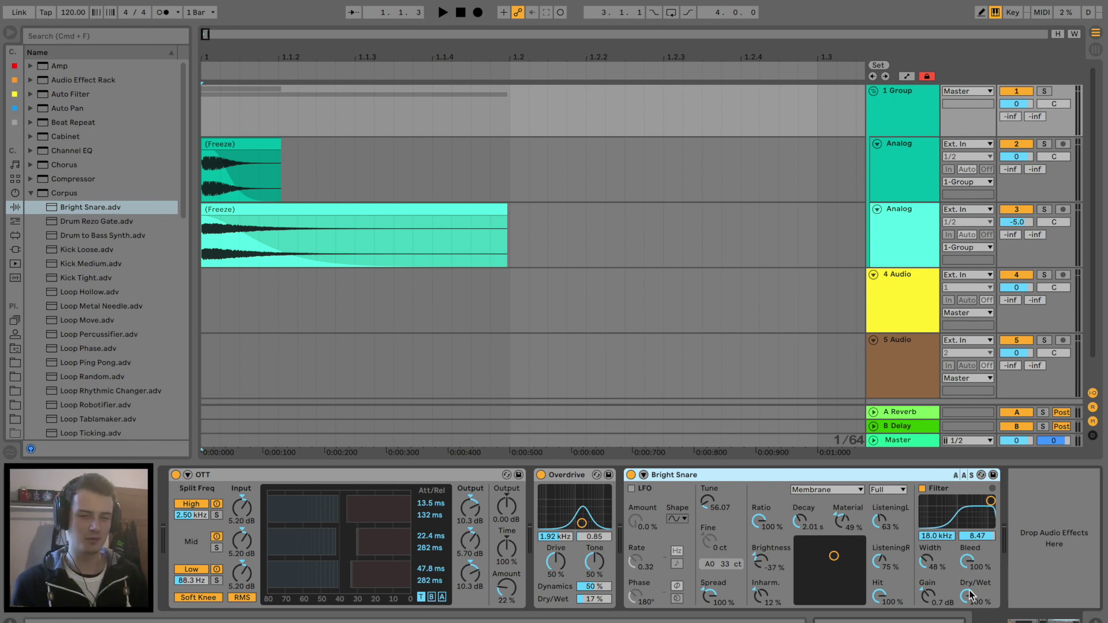
Set Bright Snare's Dry/Wet to 80 % while auditioning the drum.
left_click_drag(968, 595, 968, 598)
key("space")
key("space")
key("space")
key("space")
key("space")
key("space")
key("space")
Set Bright Snare's filter to 5.99 kHz with a bandwidth of 4.36 and listen to the result.
left_click_drag(991, 501, 980, 514)
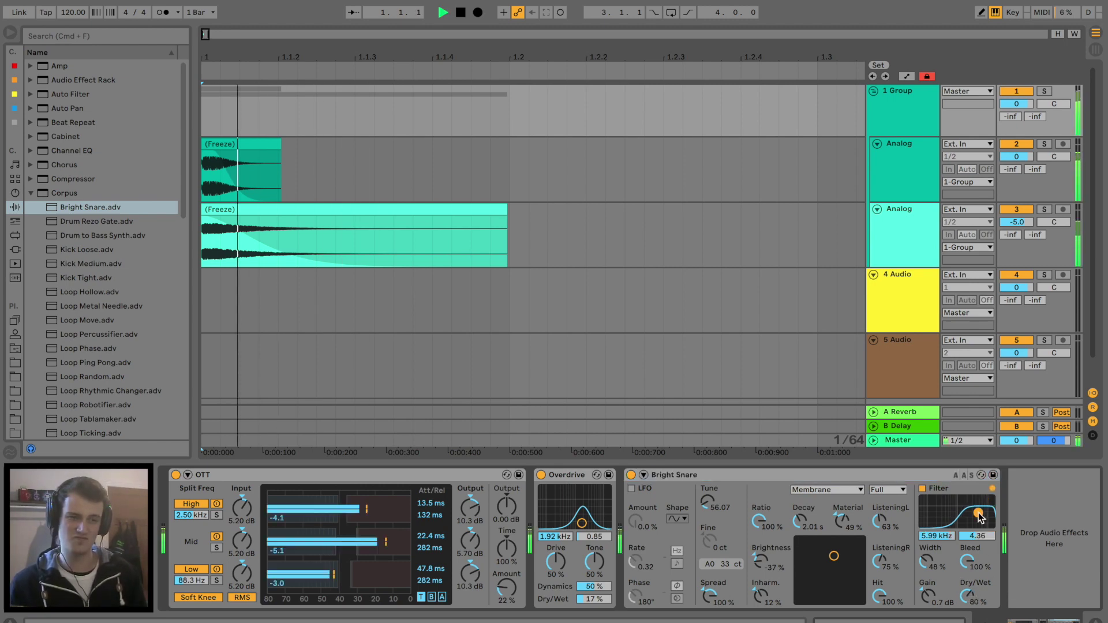
key("space")
key("space")
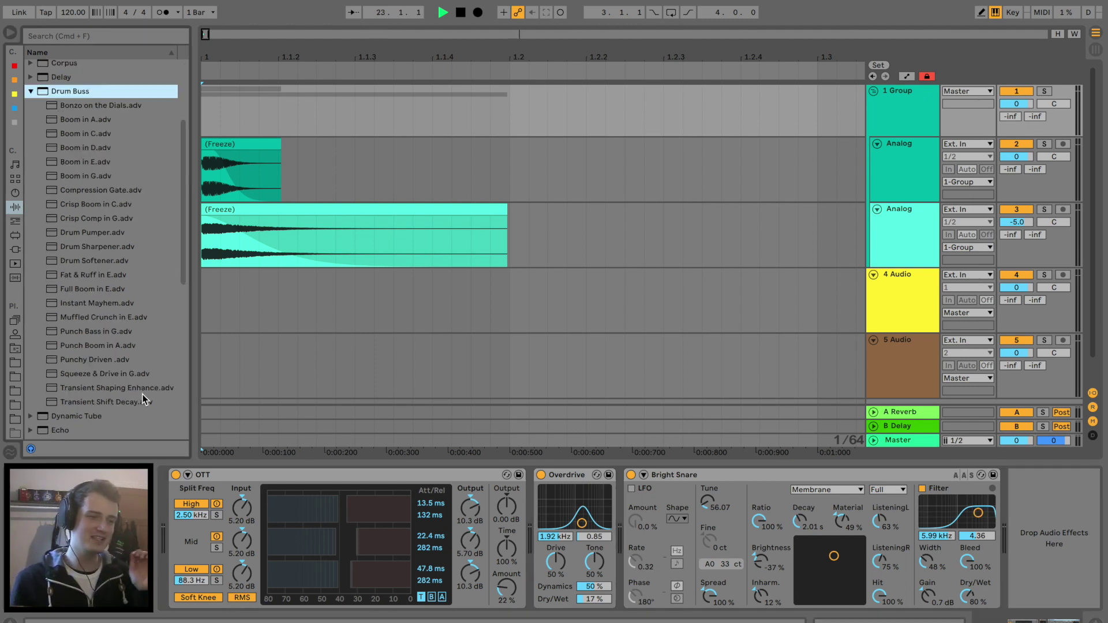
Add the Drum Buss preset Transient Shaping Enhance to the group and set its Drive to 34 %.
left_click_drag(121, 389, 1016, 534)
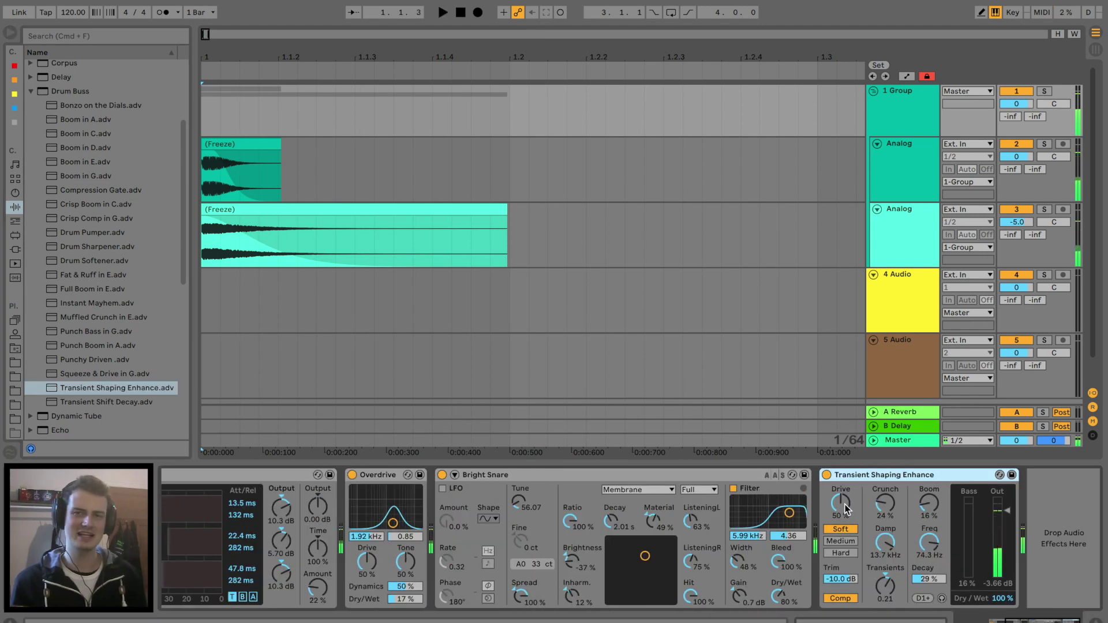
left_click(845, 504)
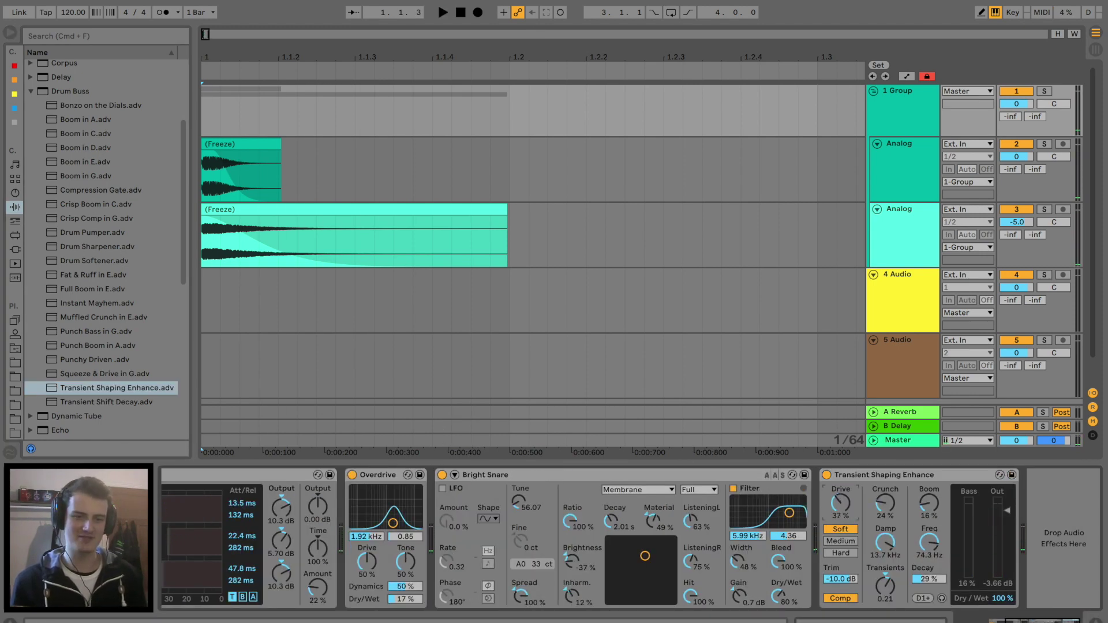
key("space")
key("space")
key("space")
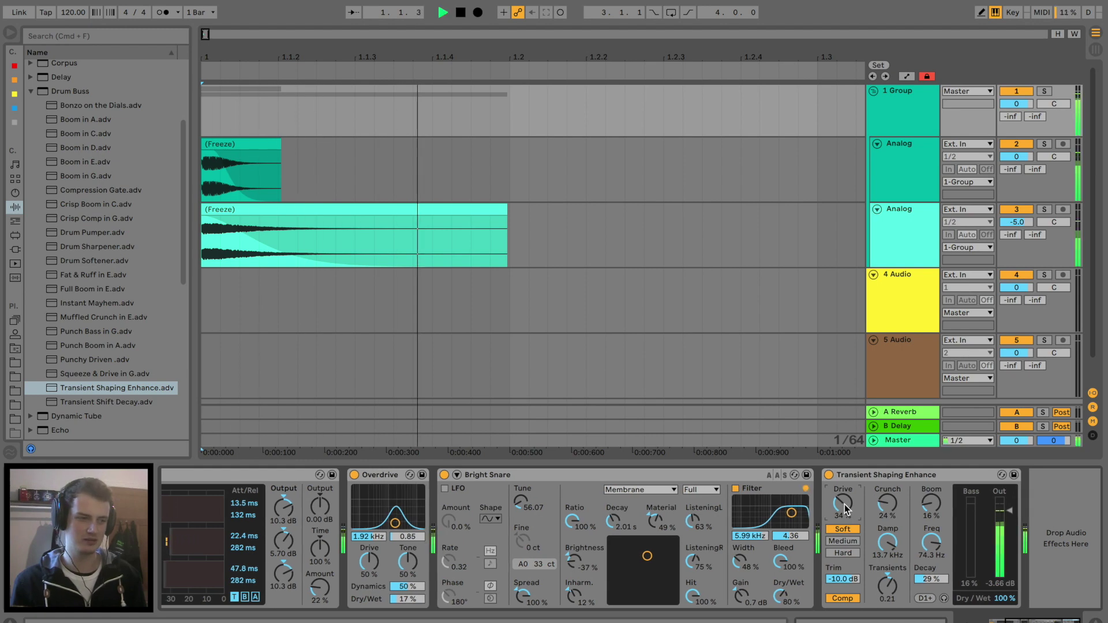
Set Drum Buss's Crunch to 0.0 %, Damp to 20.0 kHz and Transients to -1.00, and audition the sound.
key("space")
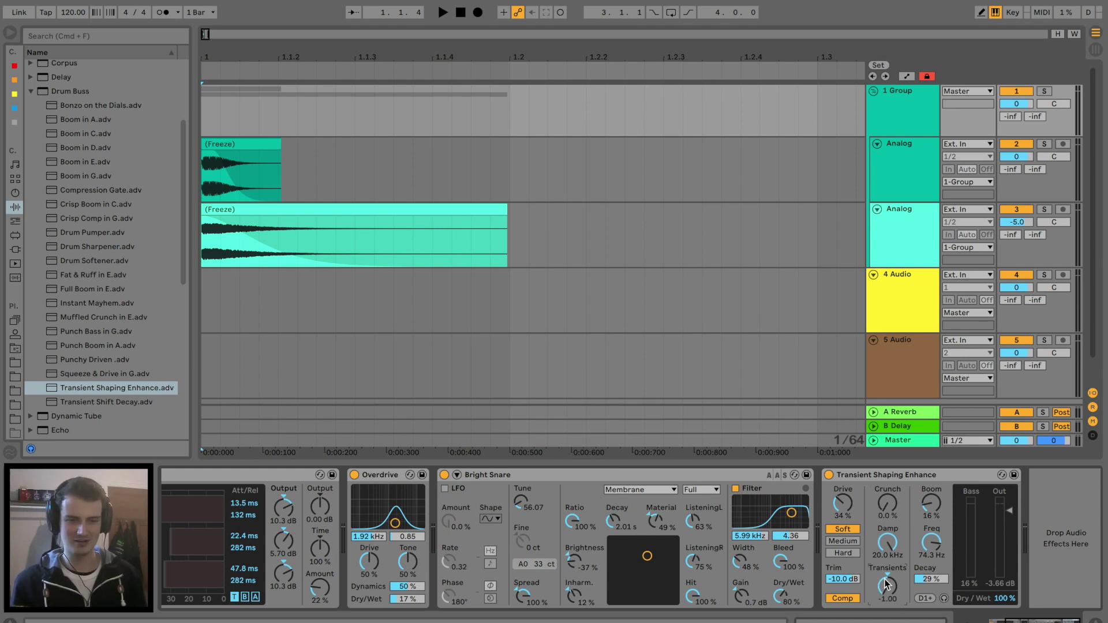
key("space")
key("space")
Add EQ Eight at the end of the group's chain, change band 1 to a low cut and audition it.
scroll(895, 545, "right", 1)
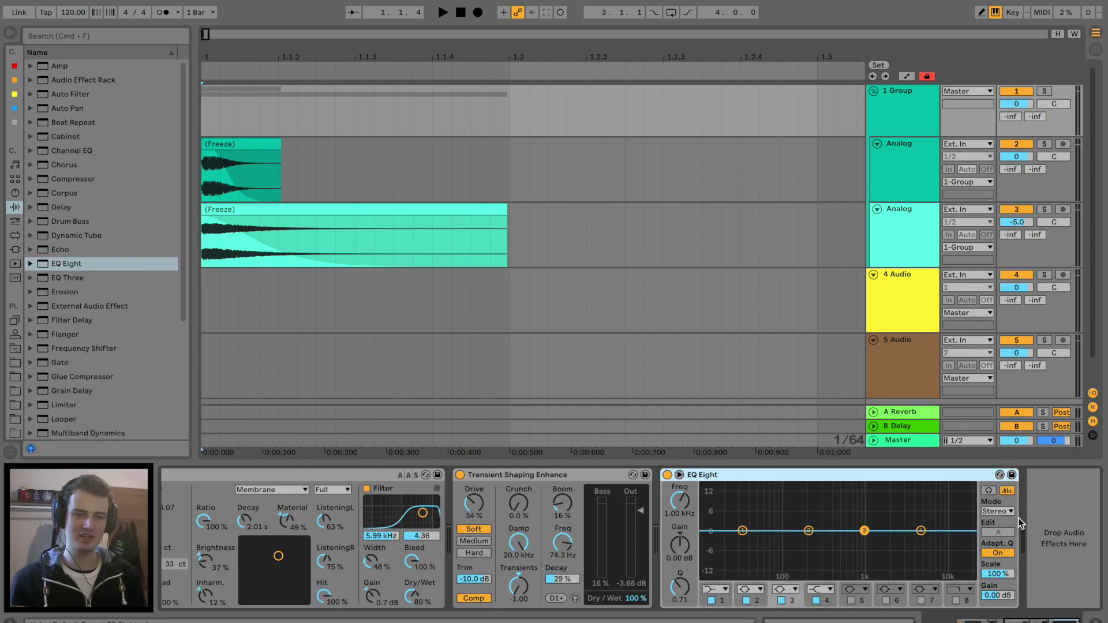
left_click(728, 591)
left_click(718, 612)
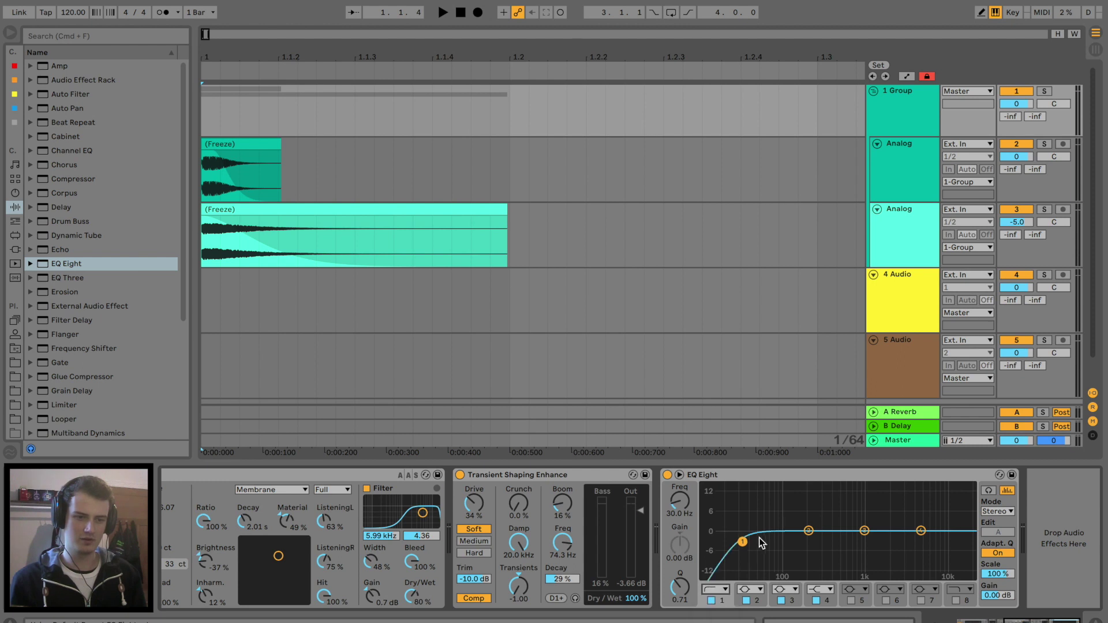
key("space")
key("space")
Set EQ Eight's low cut to 182 Hz with a Q of 1.21 and slightly dip band 3 near 1 kHz while auditioning.
left_click_drag(743, 541, 805, 532)
key("space")
key("space")
key("space")
key("space")
key("space")
key("space")
key("space")
key("space")
key("space")
key("space")
key("space")
key("space")
key("space")
key("space")
key("space")
key("space")
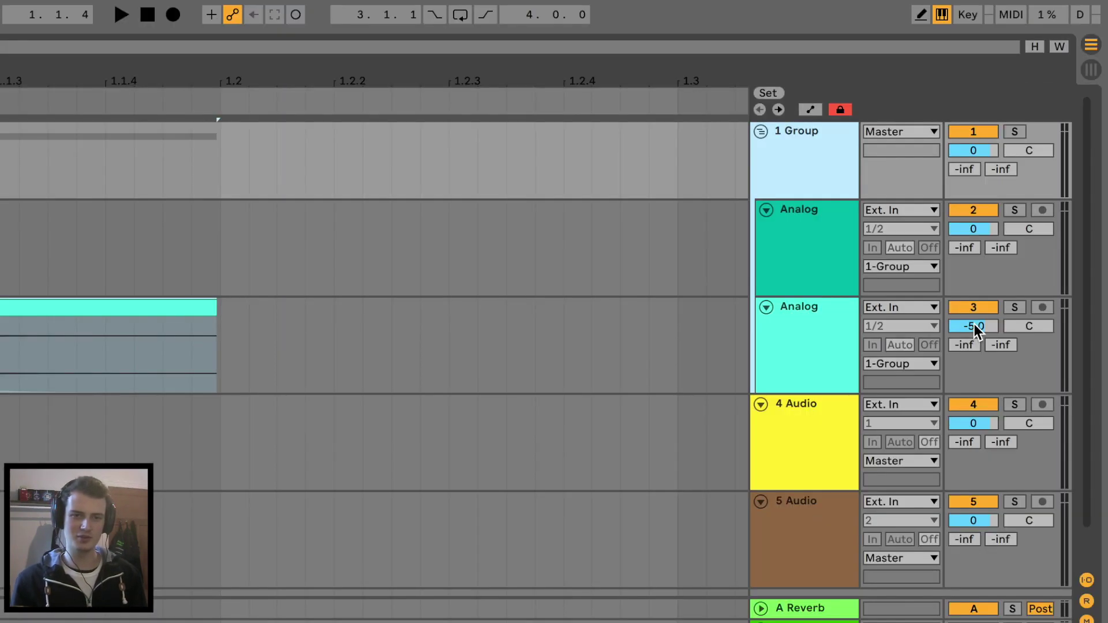
Lower the noise track's volume to -13.0 dB while repeatedly auditioning the drum.
left_click_drag(1017, 221, 1017, 233)
key("space")
key("space")
key("space")
key("space")
key("space")
key("space")
key("space")
key("space")
key("space")
key("space")
key("space")
key("space")
mouse_move(974, 344)
left_mouse_down()
mouse_move(974, 374)
mouse_move(973, 355)
left_mouse_up()
key("space")
key("space")
key("space")
key("space")
key("space")
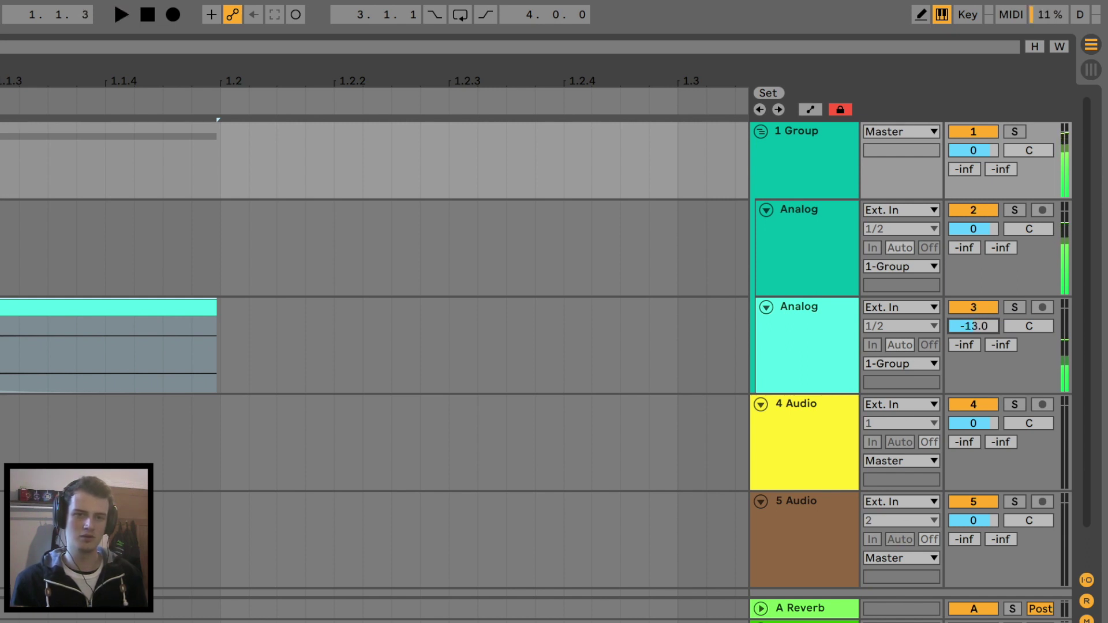
Fine-tune the layer balance to -1.3 dB on the sine track and -13.4 dB on the noise track while auditioning.
left_click_drag(980, 229, 989, 229)
key("space")
key("space")
key("space")
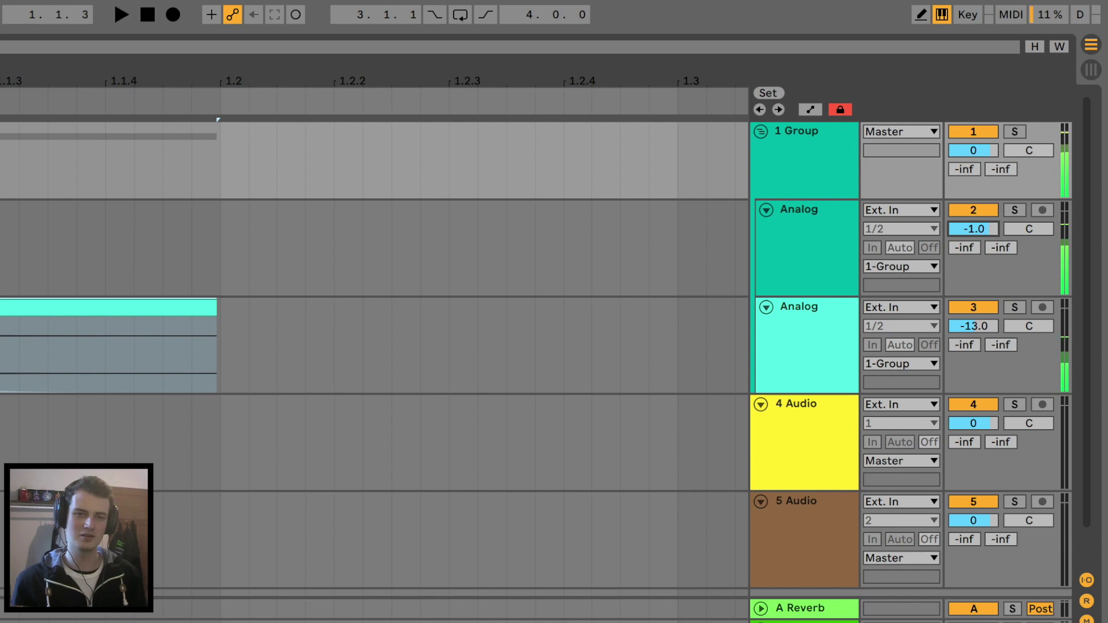
key("space")
key("space")
left_click_drag(981, 330, 981, 331)
key("space")
key("space")
key("space")
key("space")
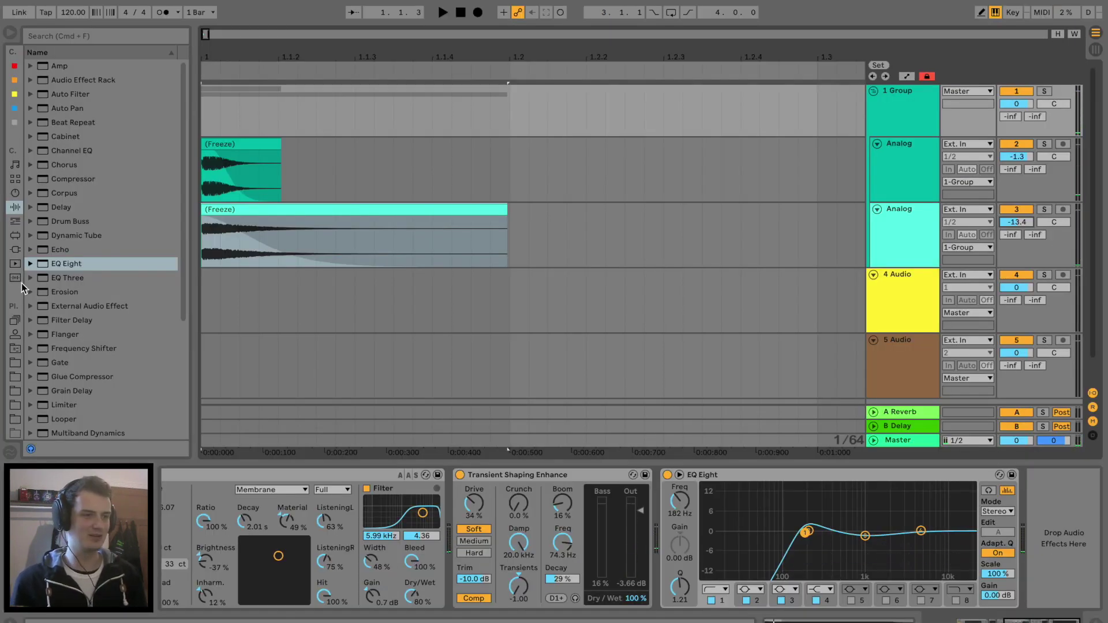
Add the Glue Compressor preset Bass - Punch after EQ Eight and enable its sidechain EQ.
left_click(43, 376)
scroll(75, 355, "down", 3)
left_click(30, 312)
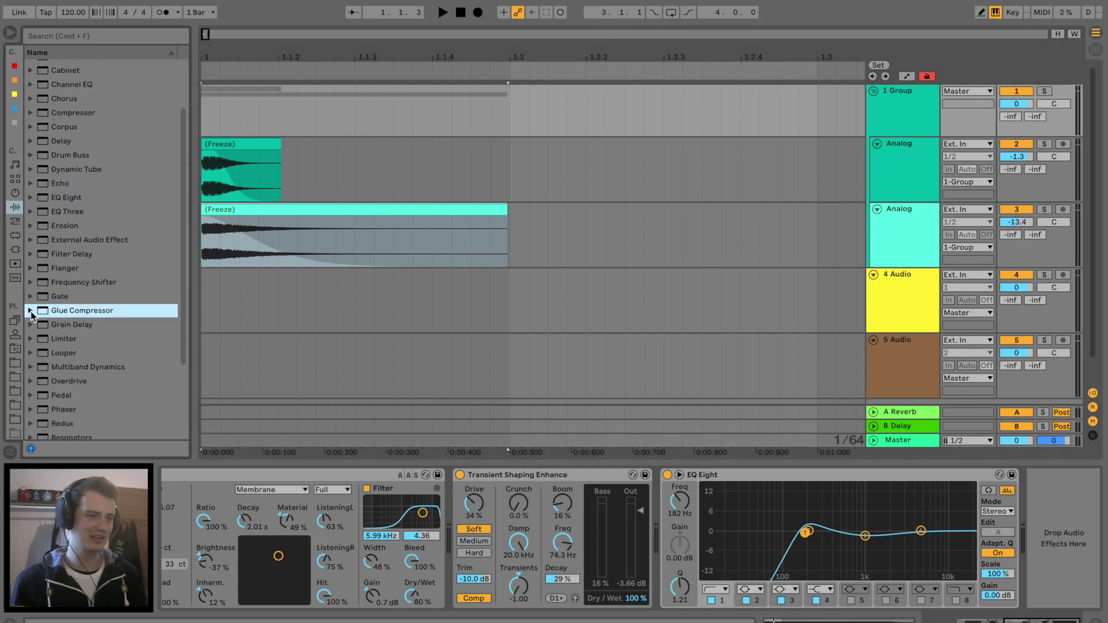
left_click_drag(85, 362, 1048, 538)
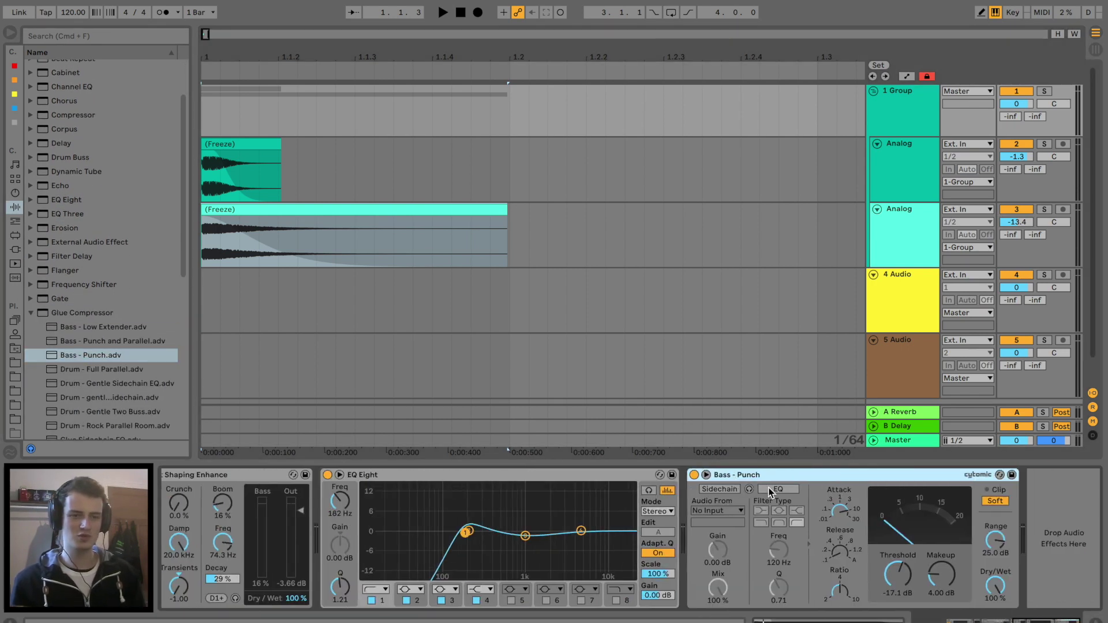
left_click(773, 493)
Set the Glue Compressor's Threshold to -30.2 dB and Makeup to 15.6 dB while auditioning the drum.
key("space")
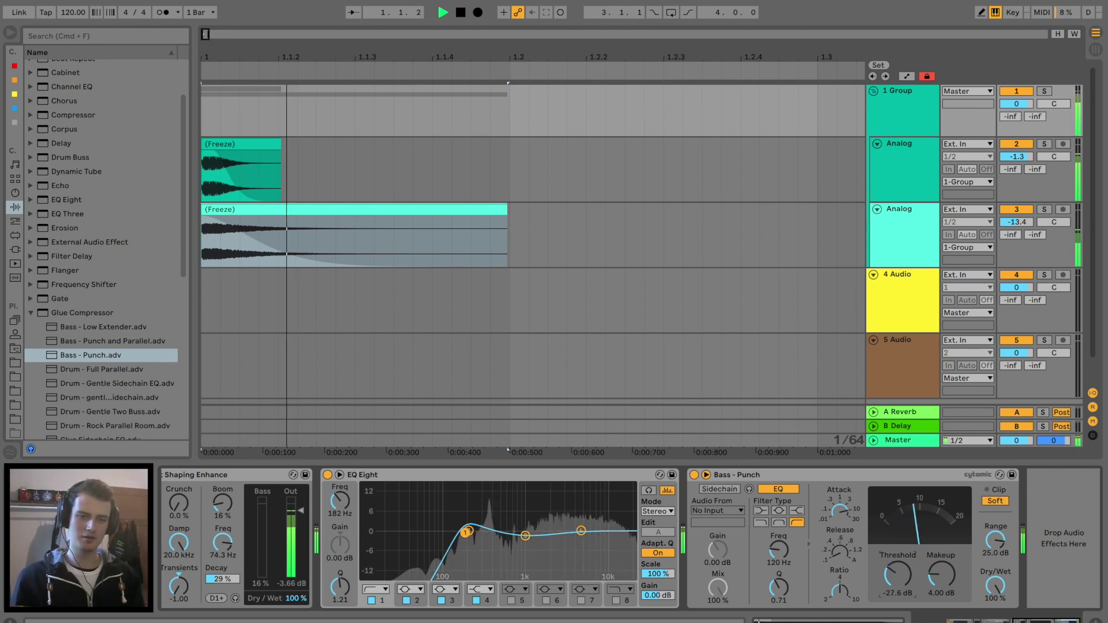
left_click_drag(898, 575, 941, 520)
key("space")
key("space")
key("space")
key("space")
key("space")
key("space")
key("space")
key("space")
key("space")
key("space")
key("space")
key("space")
key("space")
key("space")
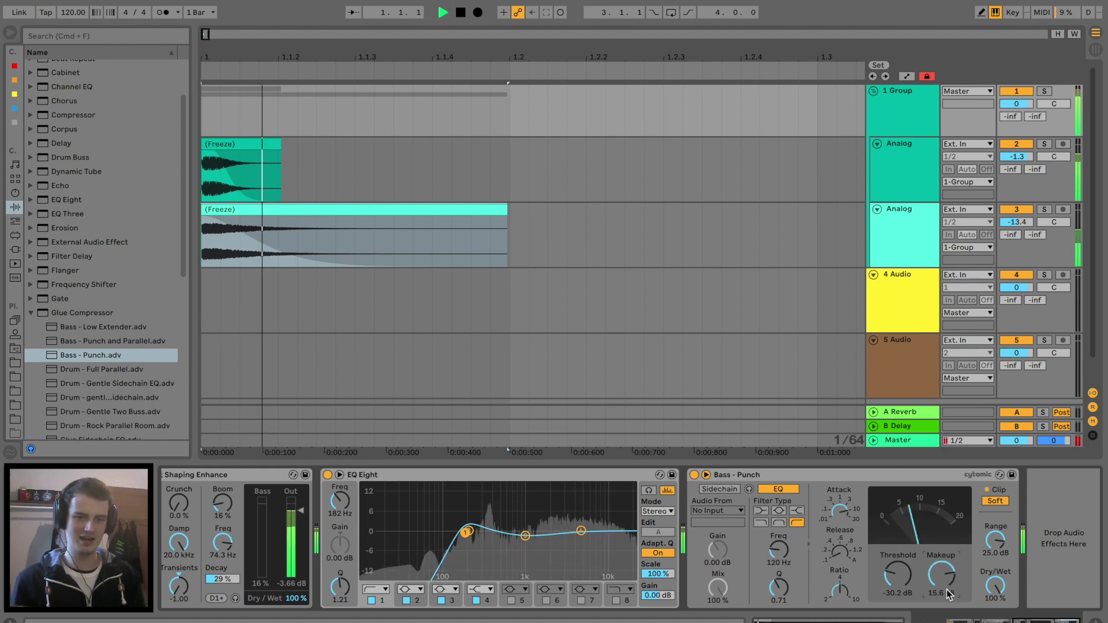
Lower both Analog tracks together, bringing the sine track to -14.2 dB and the noise track to -26.3 dB.
left_click(918, 245)
left_click(915, 174, "shift")
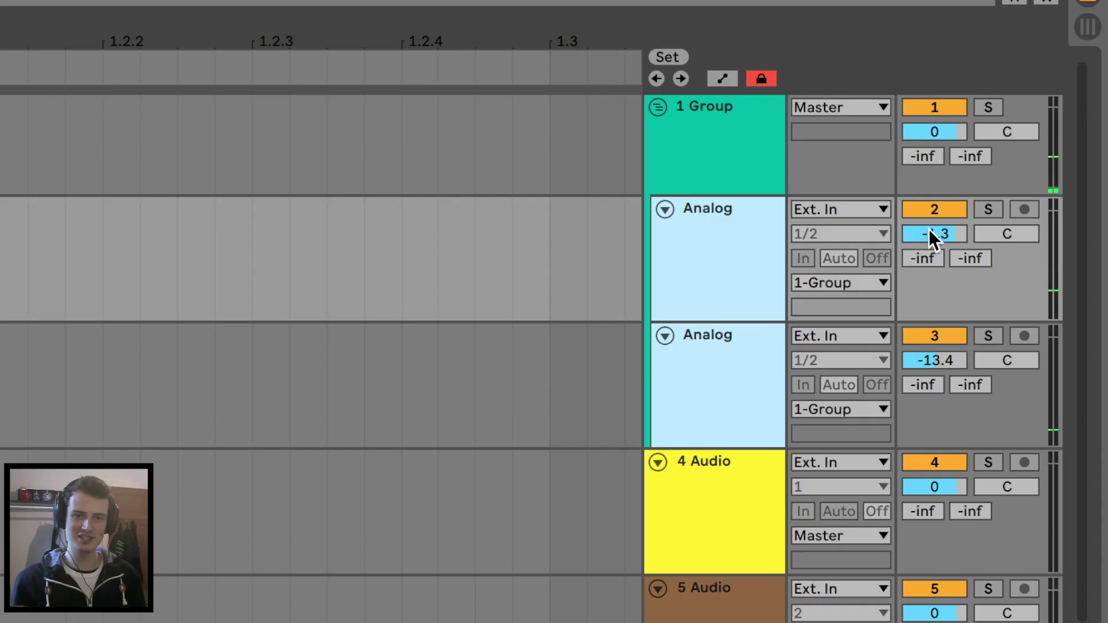
left_click_drag(1014, 158, 1013, 188)
left_click_drag(934, 234, 934, 276)
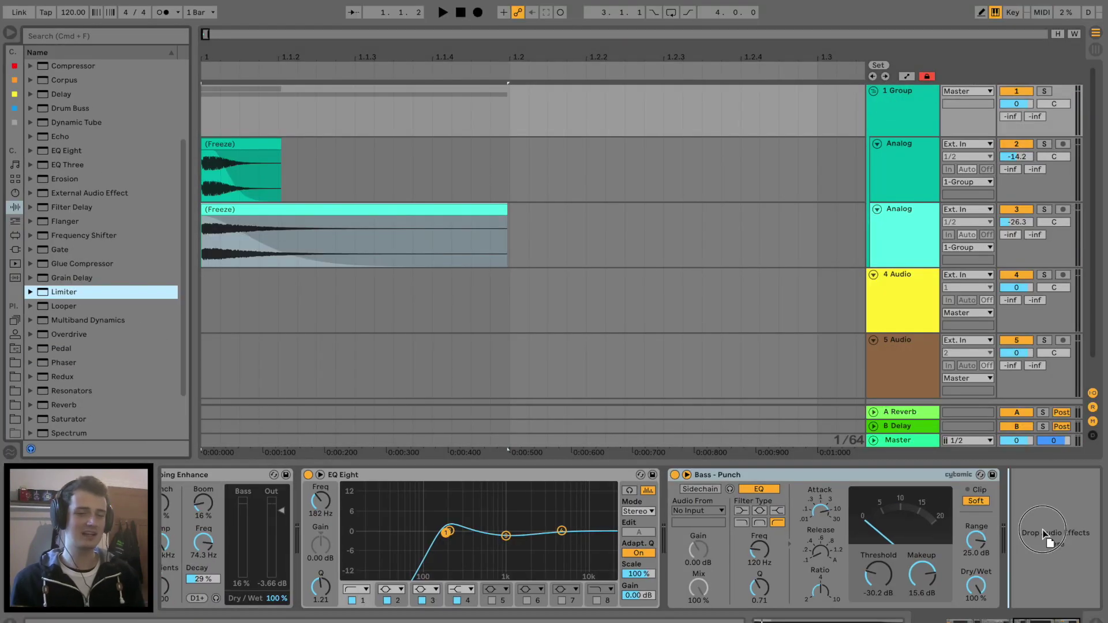
Add a Limiter at the end of the group's chain, with automatic release off and Release at 0.01 ms.
left_click_drag(1052, 532, 1028, 518)
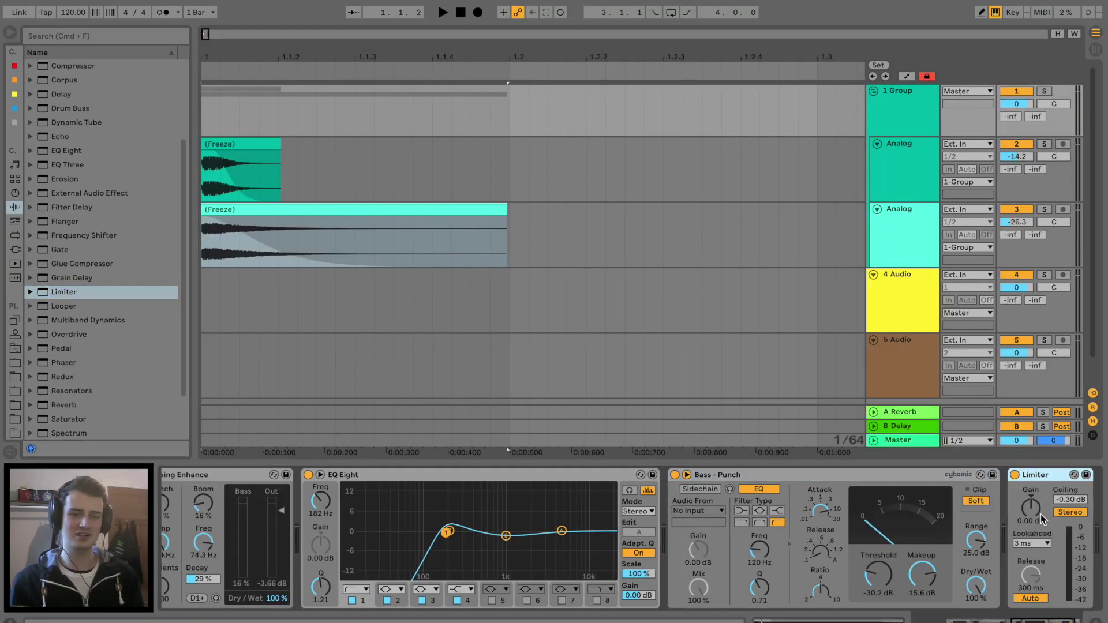
left_click(1037, 600)
key("space")
scroll(1001, 541, "right", 3)
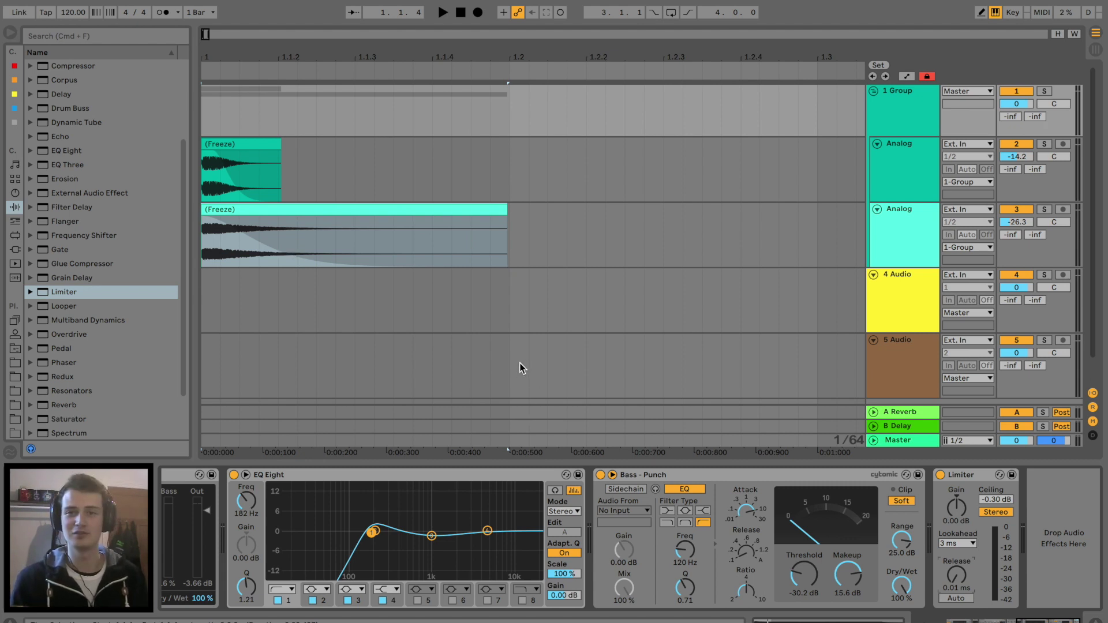
Adjust the noise clip's fade-out curve while repeatedly auditioning the drum.
left_click_drag(207, 58, 330, 273)
key("space")
key("space")
key("space")
key("space")
key("space")
key("space")
key("space")
key("space")
key("space")
key("space")
key("space")
key("space")
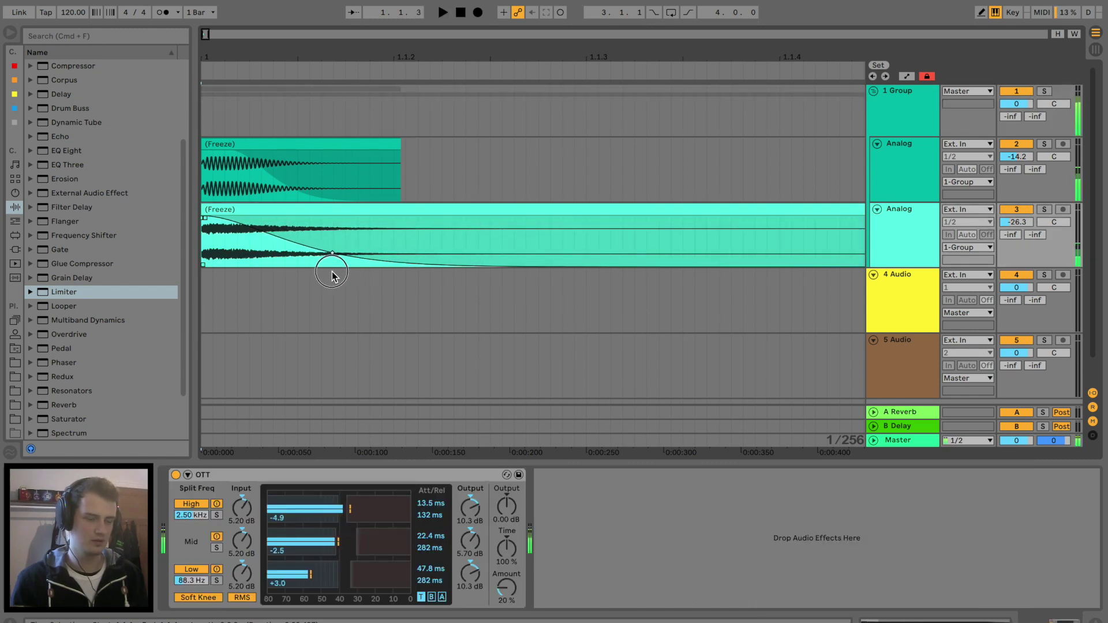
Move the start of the sine clip's fade-out back to almost the clip's beginning while auditioning.
left_click(282, 186)
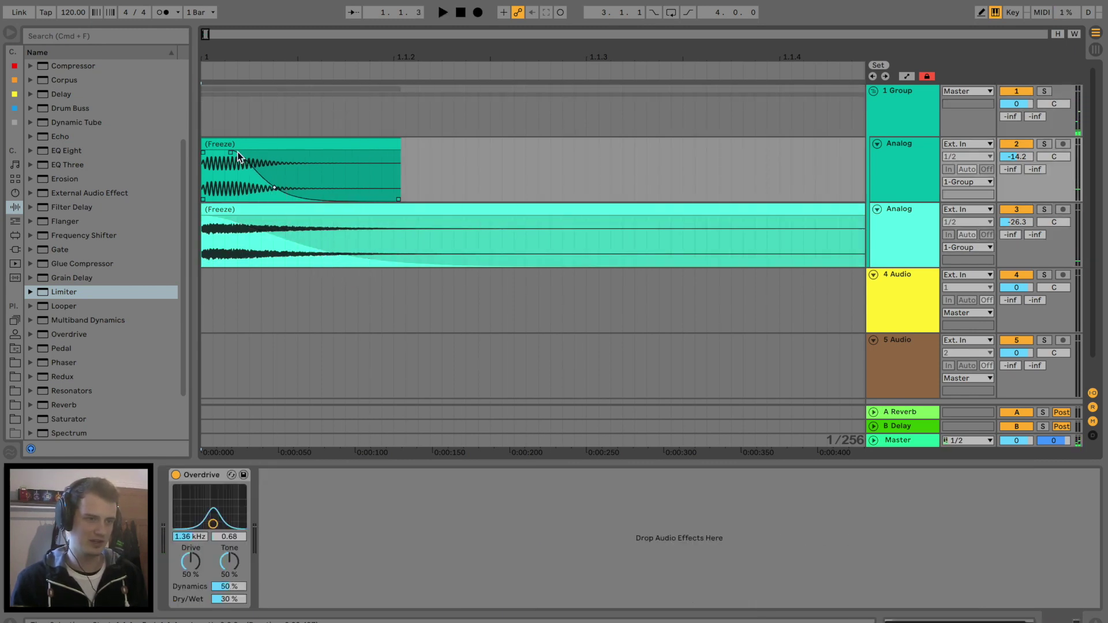
left_click_drag(233, 153, 206, 162)
key("space")
key("space")
key("space")
key("space")
key("space")
key("space")
key("space")
key("space")
key("space")
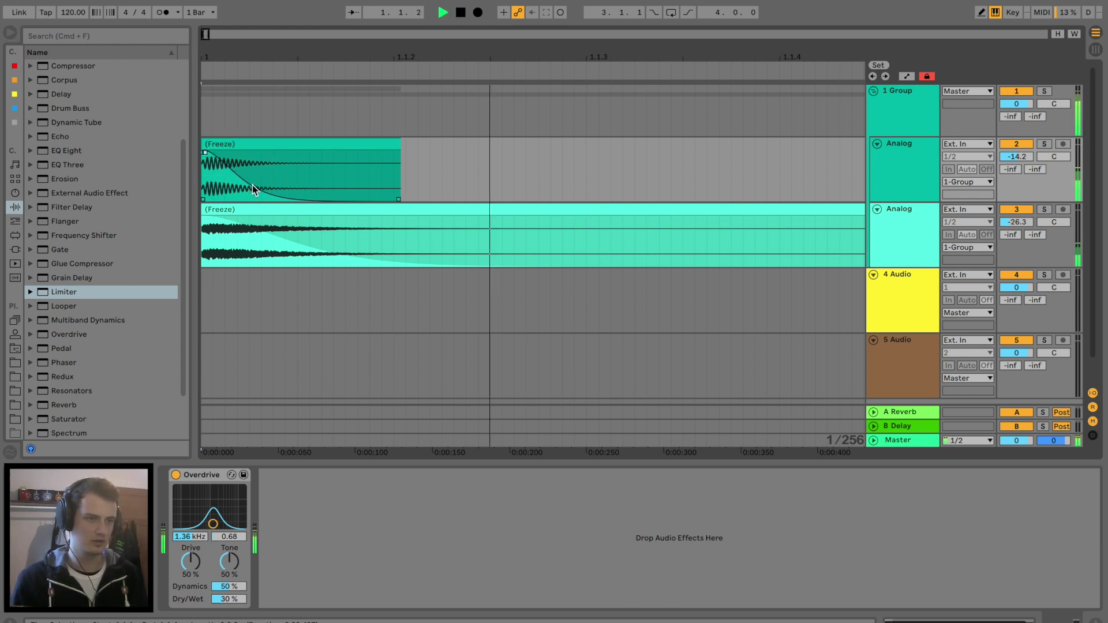
Raise the midpoint of the sine clip's fade-out curve slightly while auditioning the drum.
mouse_move(254, 189)
left_mouse_down()
mouse_move(218, 210)
mouse_move(254, 184)
left_mouse_up()
key("space")
key("space")
key("space")
key("space")
key("space")
key("space")
key("space")
key("space")
key("space")
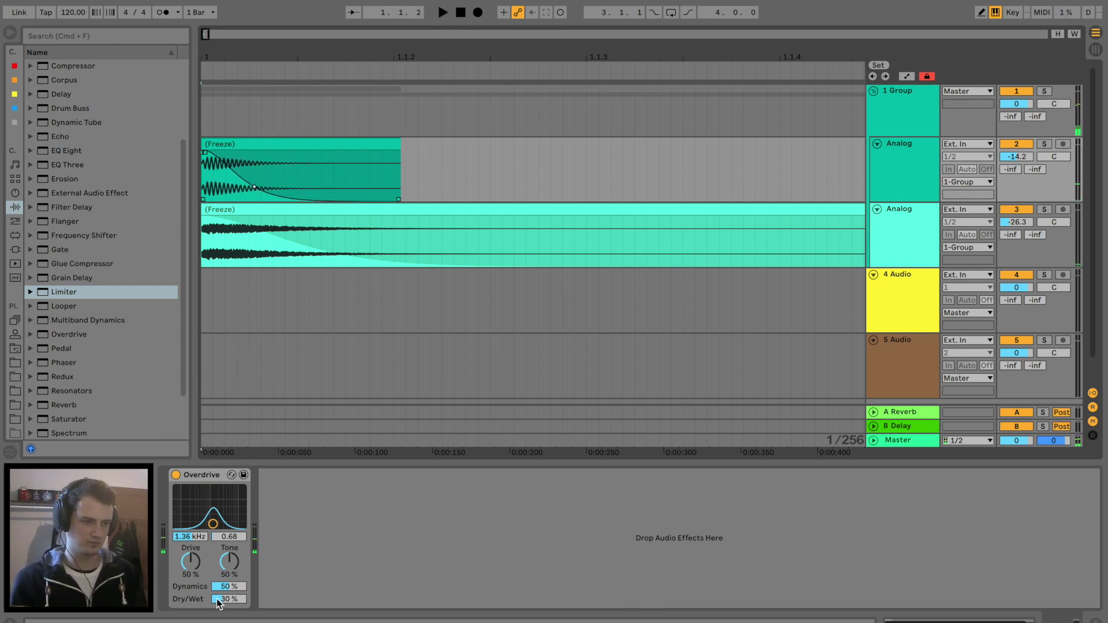
Set the sine track's Overdrive Dry/Wet to 25 % while comparing it by ear.
key("space")
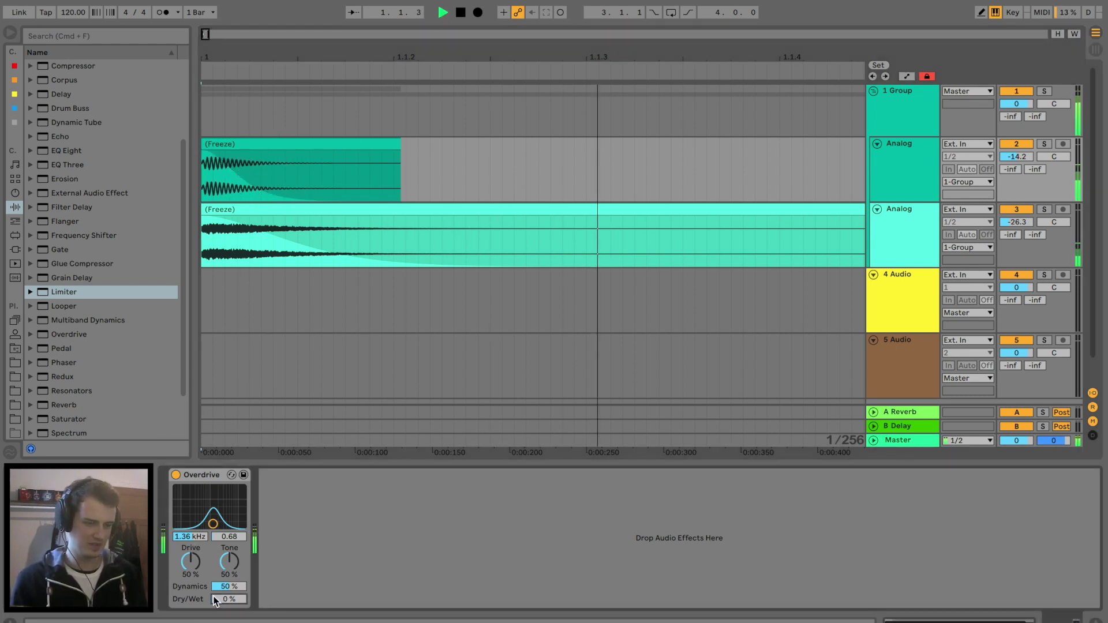
left_click_drag(222, 602, 229, 601)
key("space")
key("space")
key("space")
key("space")
key("space")
key("space")
key("space")
key("space")
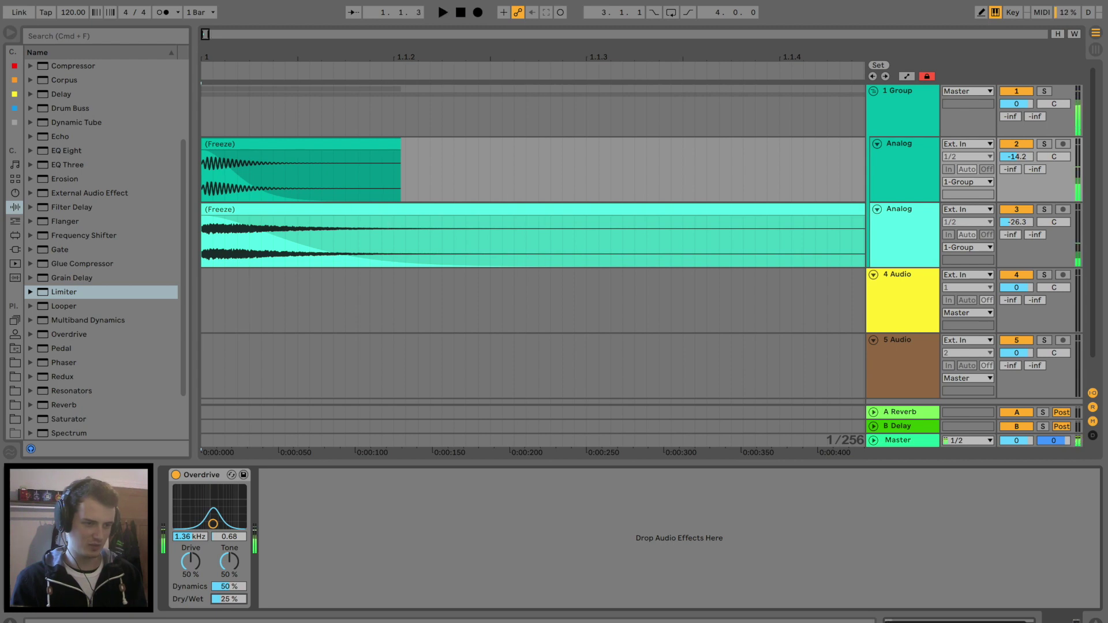
Shift the sine track's Overdrive filter band to 1.56 kHz with a width of 0.50 while auditioning.
left_click_drag(213, 524, 215, 525)
key("space")
key("space")
key("space")
key("space")
key("space")
key("space")
key("space")
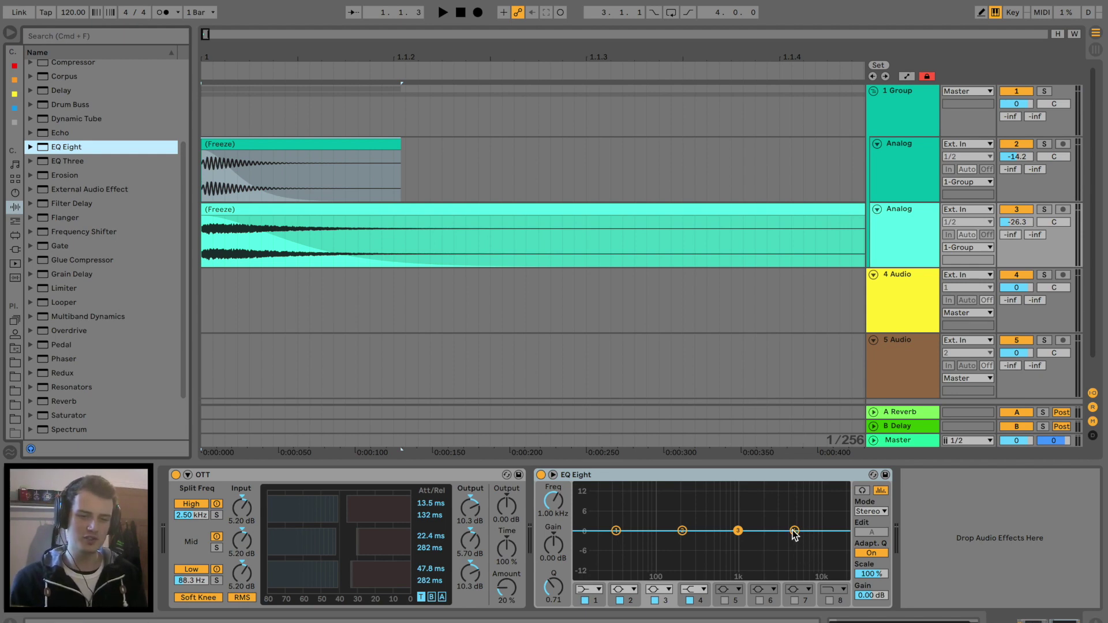
Pull band 4 of the noise track's EQ Eight slightly down and lower in frequency while auditioning.
left_click(794, 531)
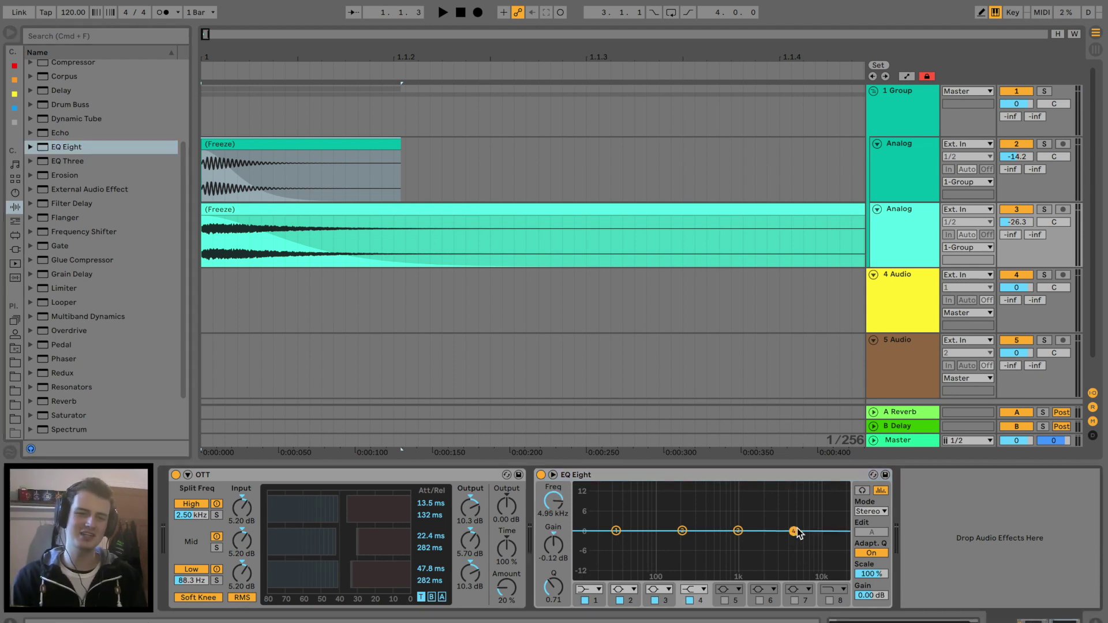
left_click_drag(794, 531, 784, 542)
key("space")
key("space")
key("space")
key("space")
key("space")
key("space")
key("space")
key("space")
key("space")
Cut the low mids with band 2 of the noise track's EQ Eight and fine-tune band 4 while auditioning.
left_click_drag(684, 531, 790, 537)
key("space")
key("space")
key("space")
key("space")
key("space")
key("space")
key("space")
key("space")
key("space")
key("space")
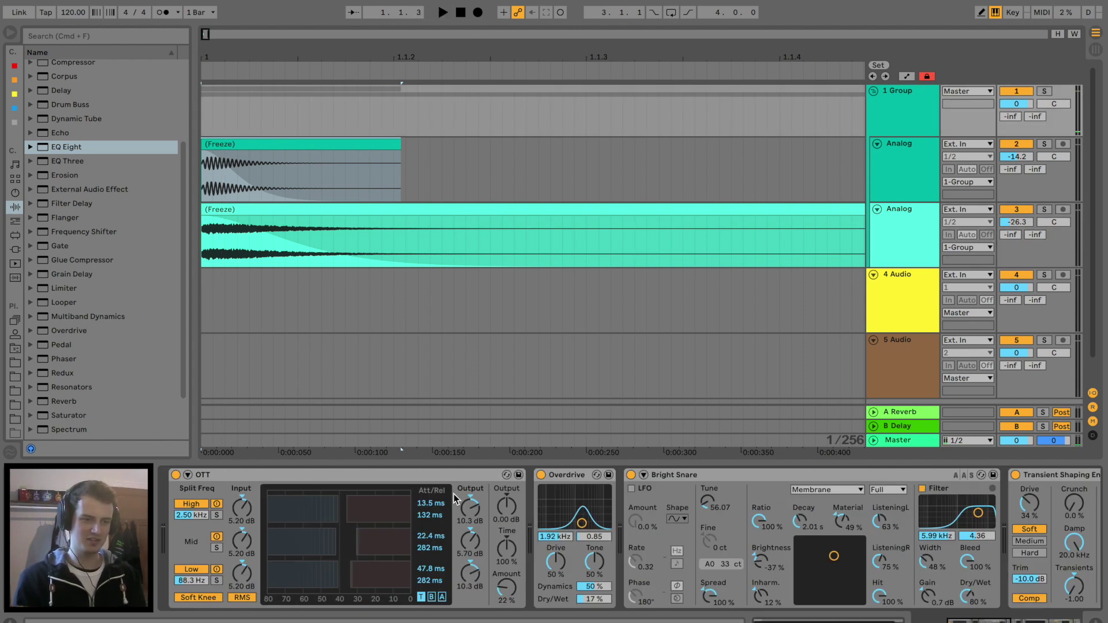
Set the group's Overdrive Dry/Wet to 20 % and its filter band to 2.21 kHz with a width of 0.68.
key("space")
left_click_drag(597, 601, 597, 599)
key("space")
key("space")
key("space")
key("space")
key("space")
key("space")
mouse_move(582, 523)
left_mouse_down()
mouse_move(568, 525)
mouse_move(583, 525)
left_mouse_up()
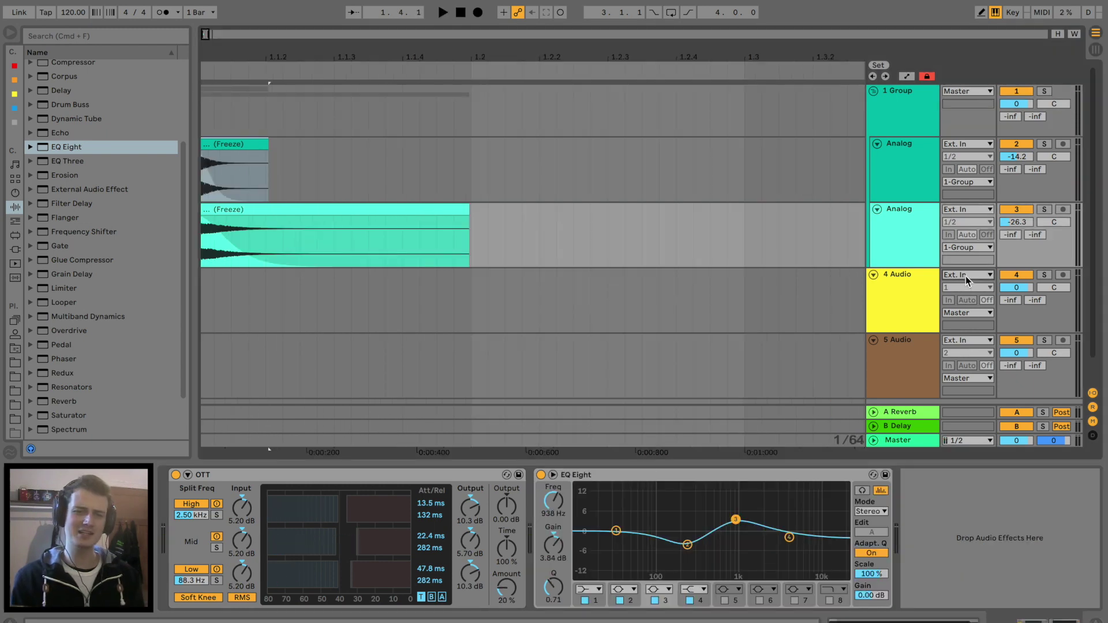
Set the 4 Audio track's input to Resampling, arm it for recording and switch its monitoring to In.
left_click(968, 280)
left_click(968, 312)
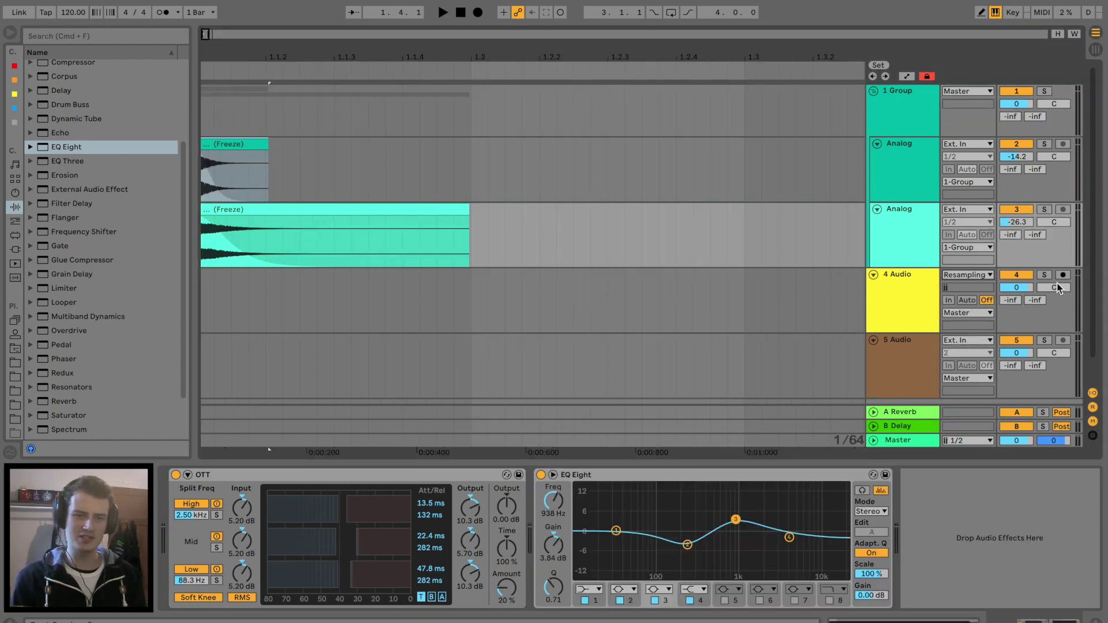
left_click(1062, 275)
left_click(950, 301)
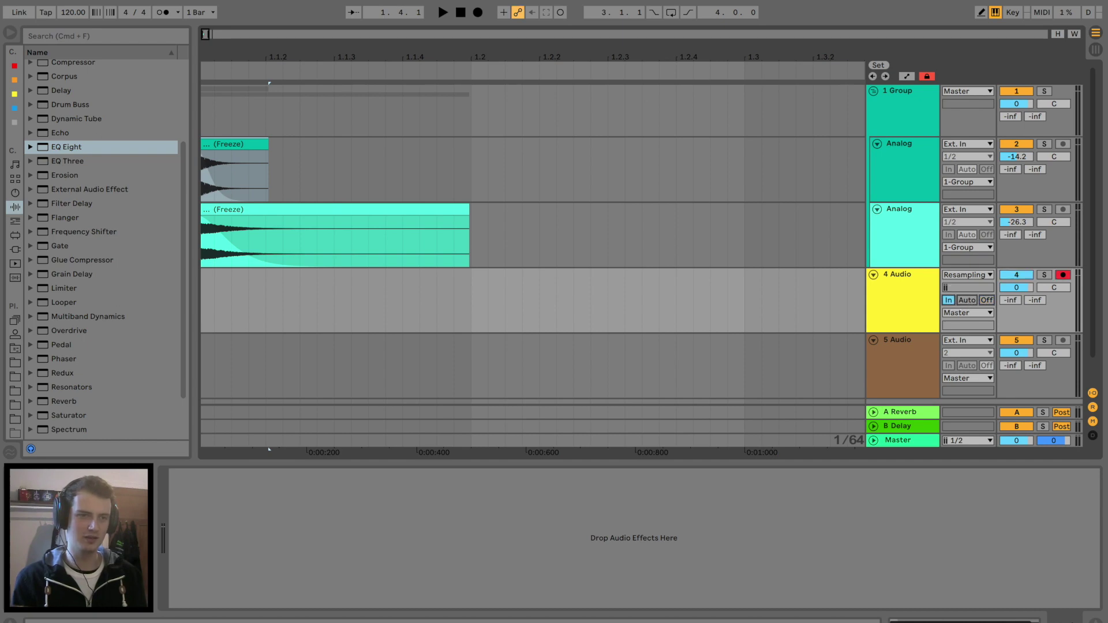
Record the processed drum hit onto the 4 Audio track and stop the recording.
left_click(459, 14)
left_click(478, 13)
key("space")
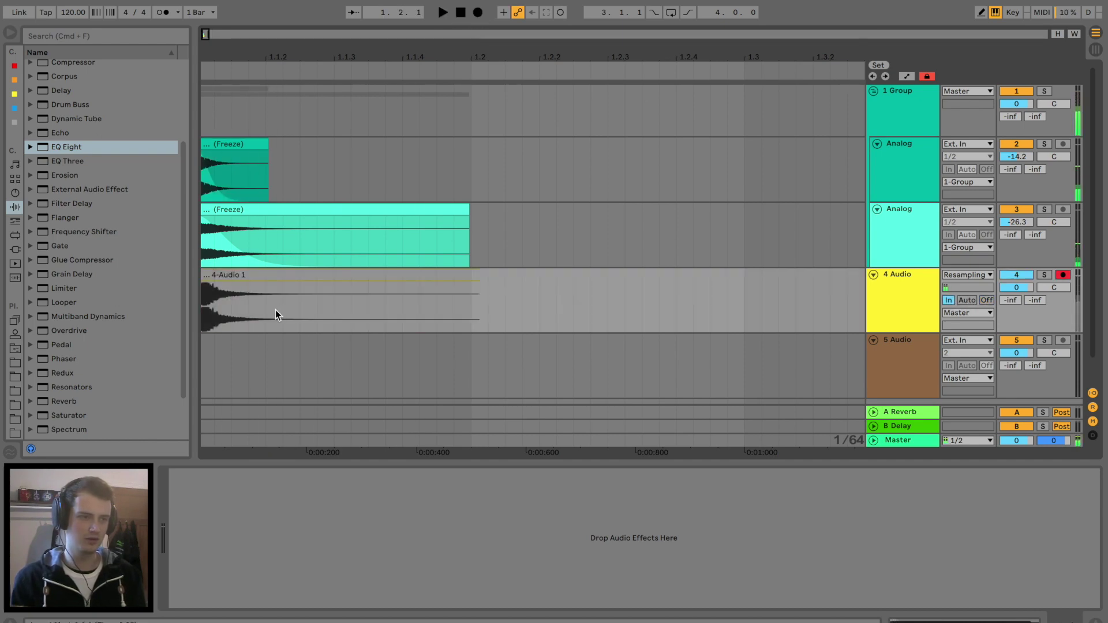
mouse_move(202, 54)
left_mouse_down()
mouse_move(202, 95)
mouse_move(202, 54)
mouse_move(219, 54)
left_mouse_up()
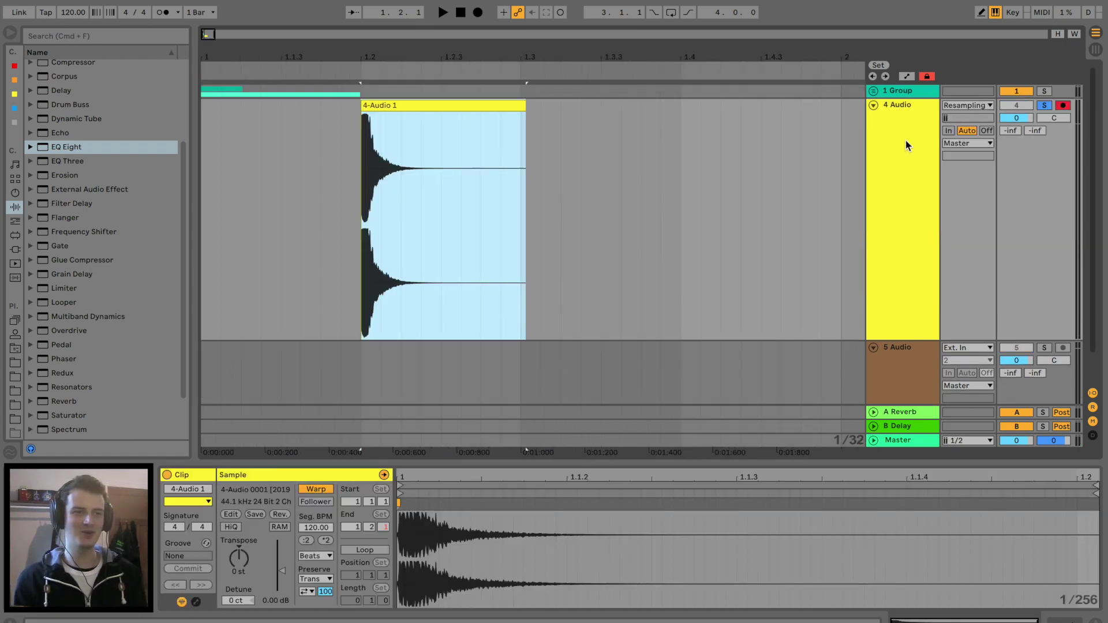
Preview several 808 samples from the Antidote Audio - Apollo pack's 808s folder.
left_click(908, 146)
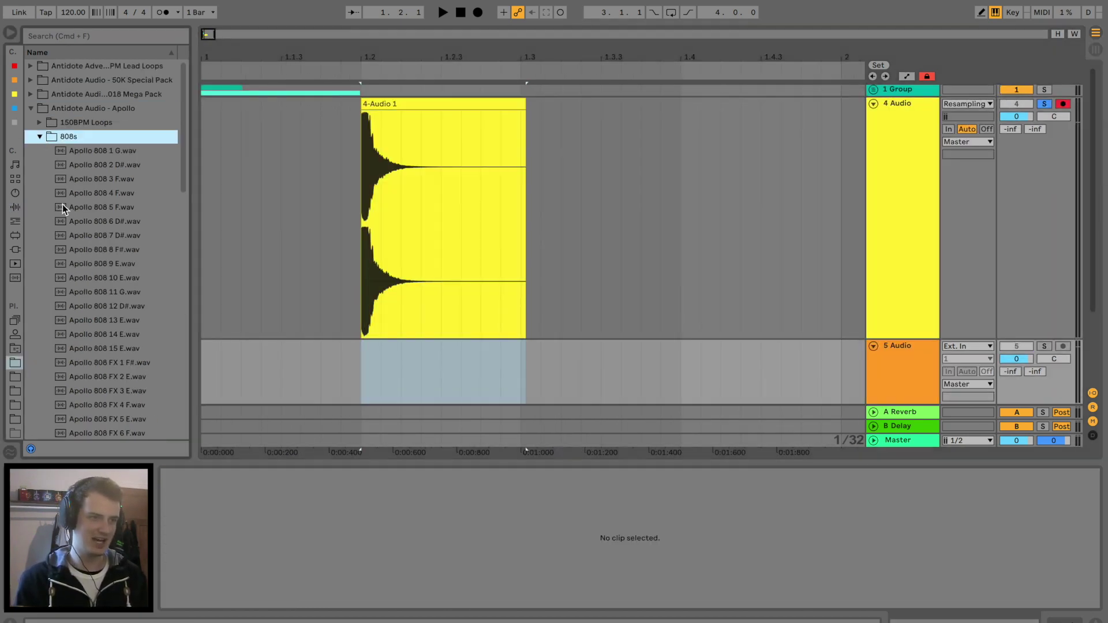
left_click(75, 278)
left_click(81, 264)
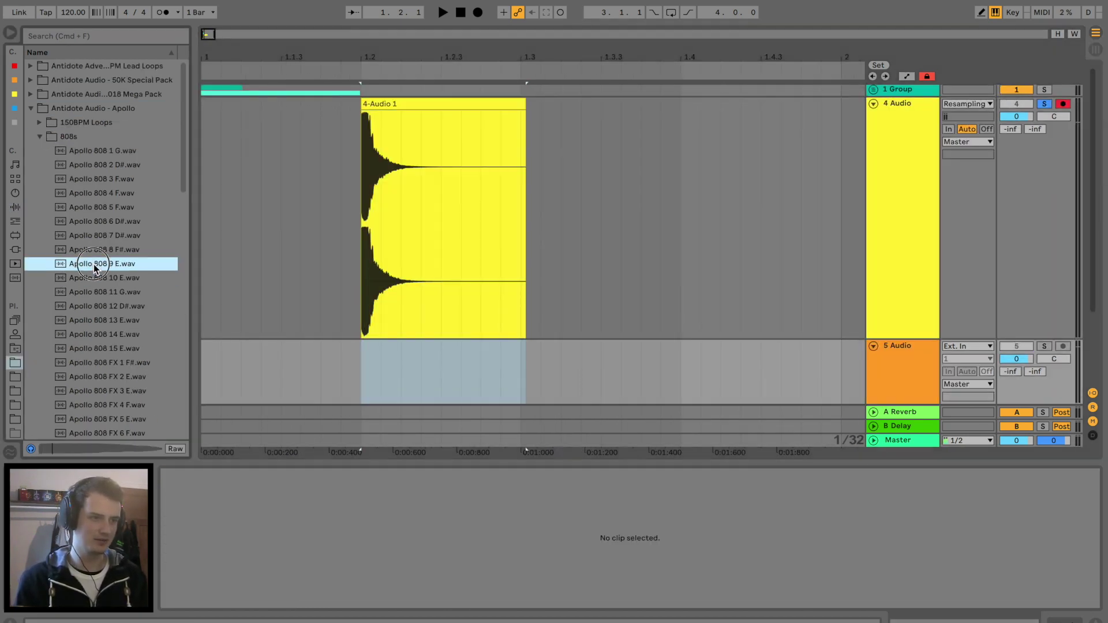
left_click(101, 220)
left_click(99, 193)
left_click(100, 179)
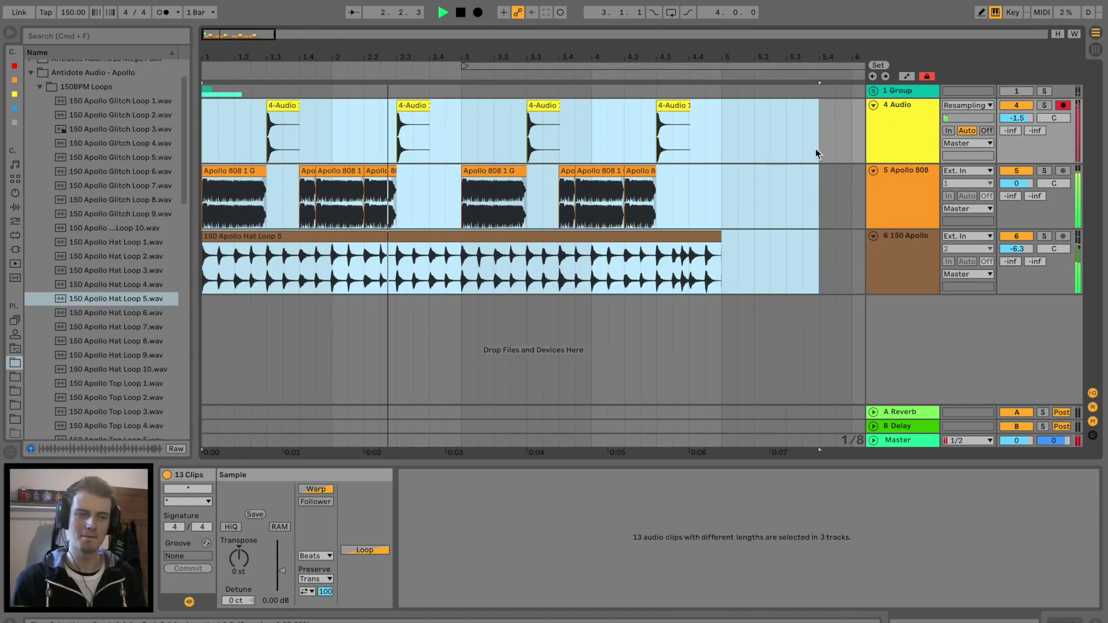
Stop the demo beat, collapse tracks 4 to 6 and review the group's effects chain.
key("space")
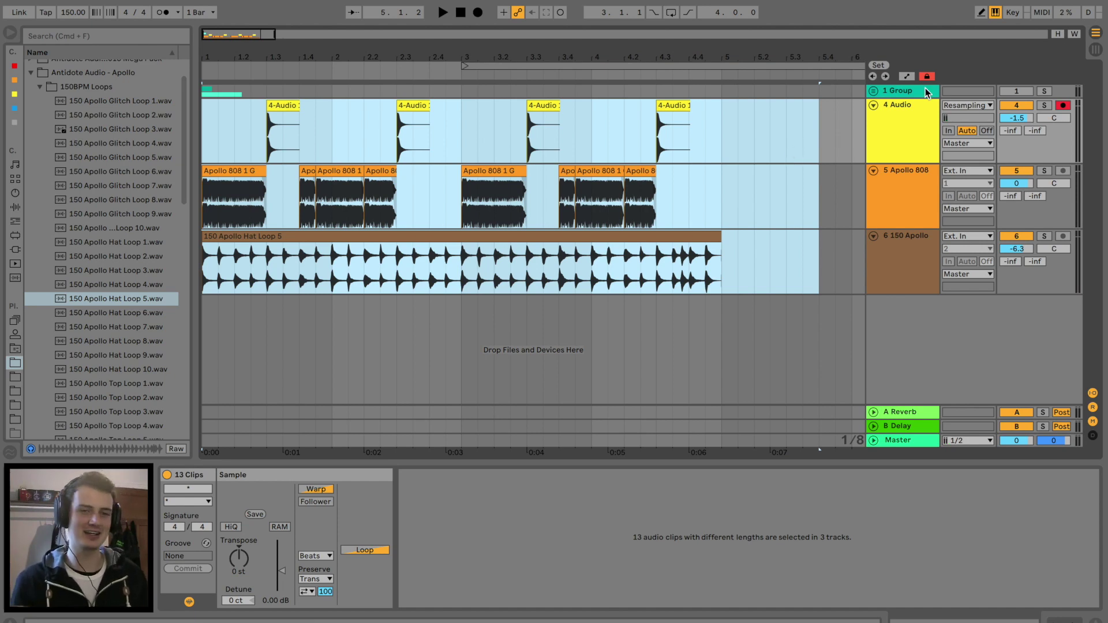
left_click(874, 106)
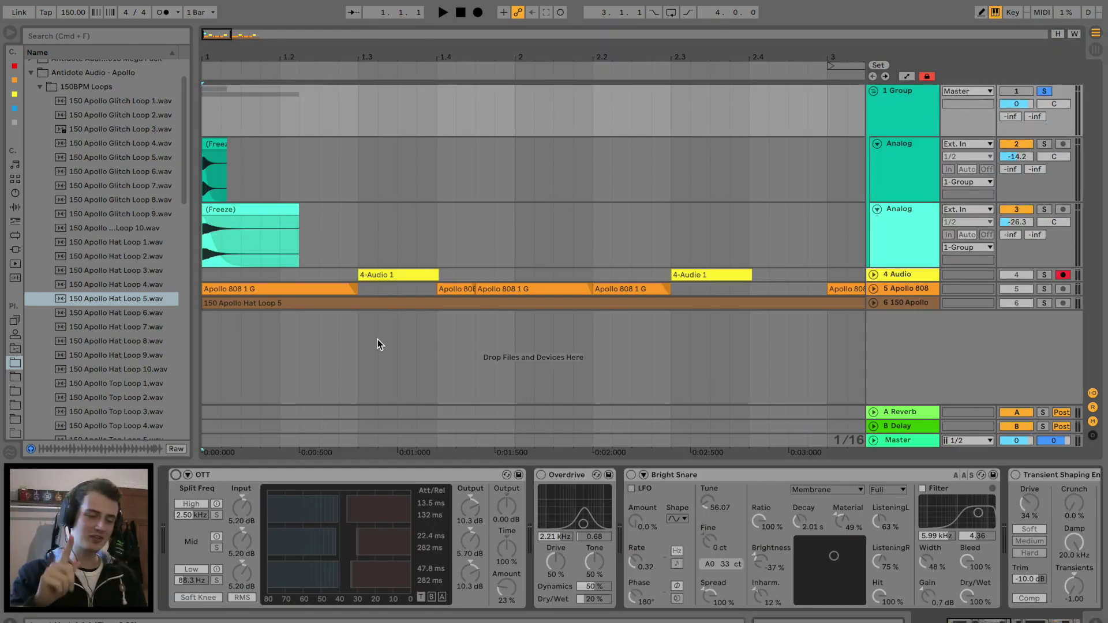
scroll(408, 536, "right", 10)
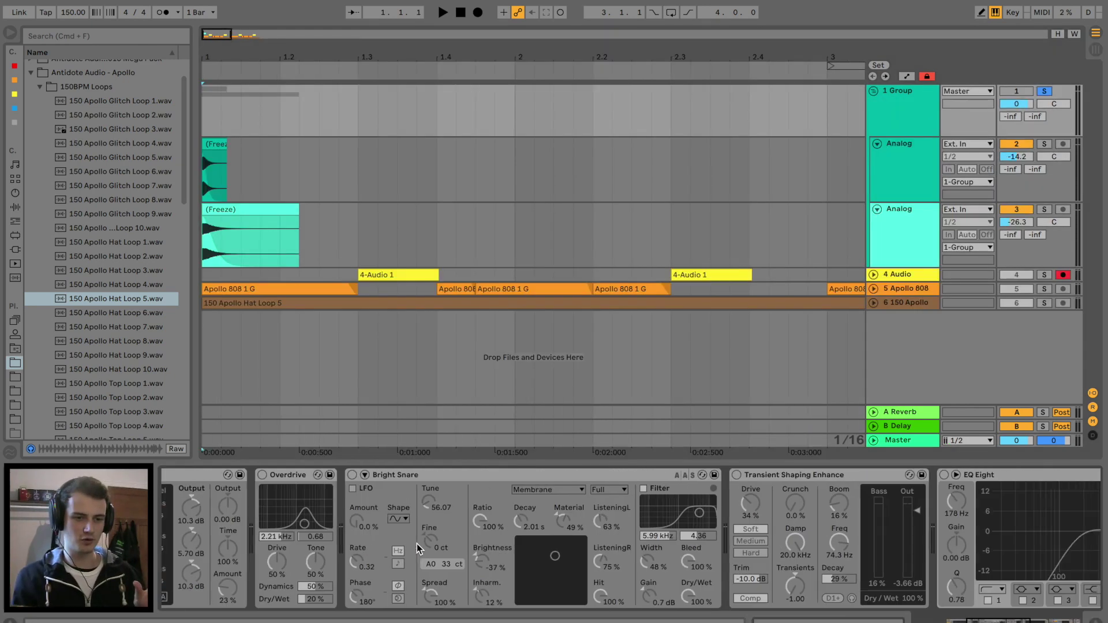
scroll(460, 519, "left", 10)
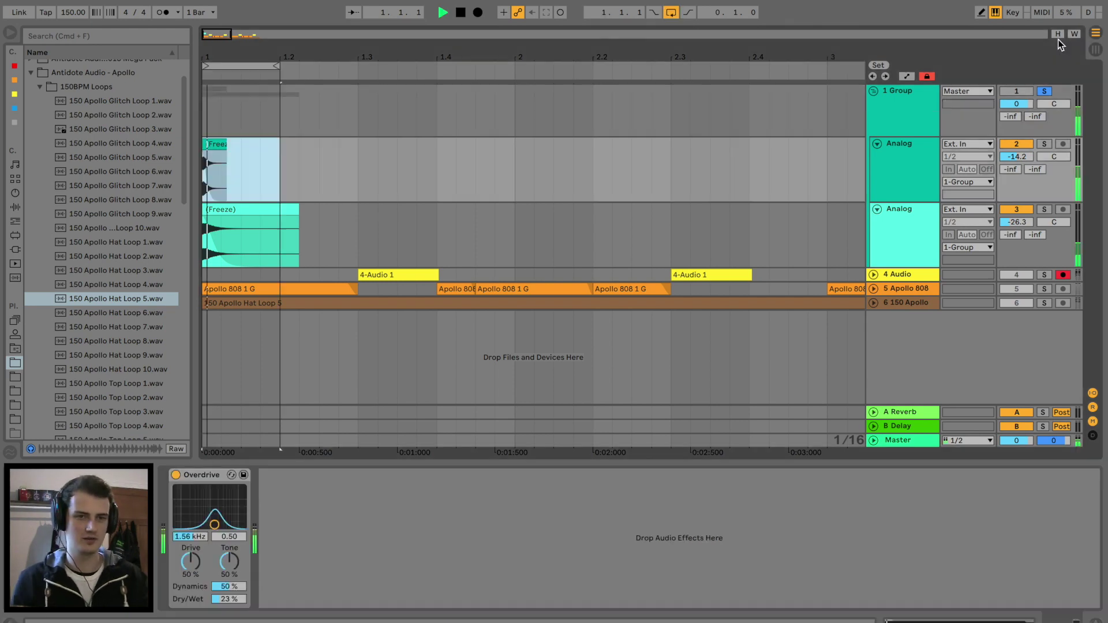
Re-enable the group's OTT and Overdrive one after the other while the drum loops.
double_click(904, 100)
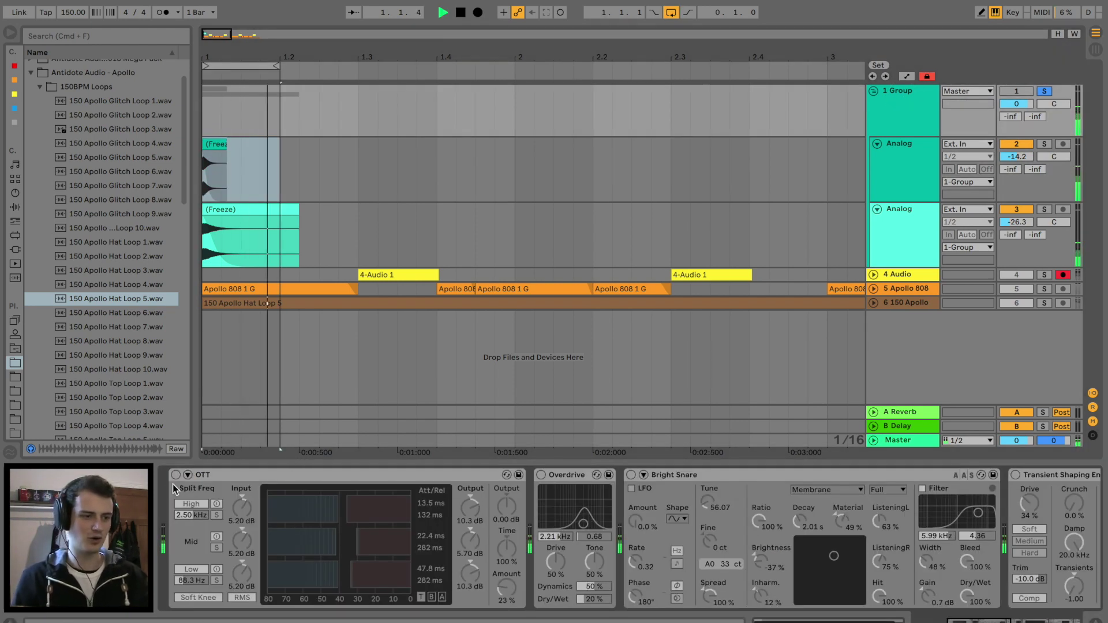
left_click(176, 475)
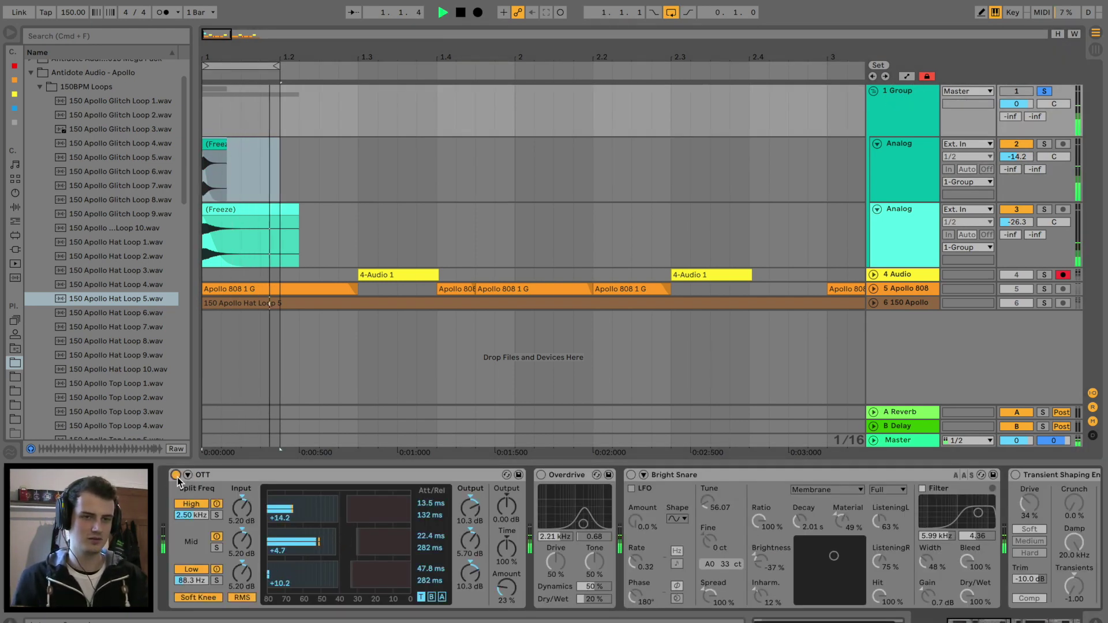
left_click(541, 475)
scroll(441, 484, "right", 5)
scroll(441, 483, "left", 3)
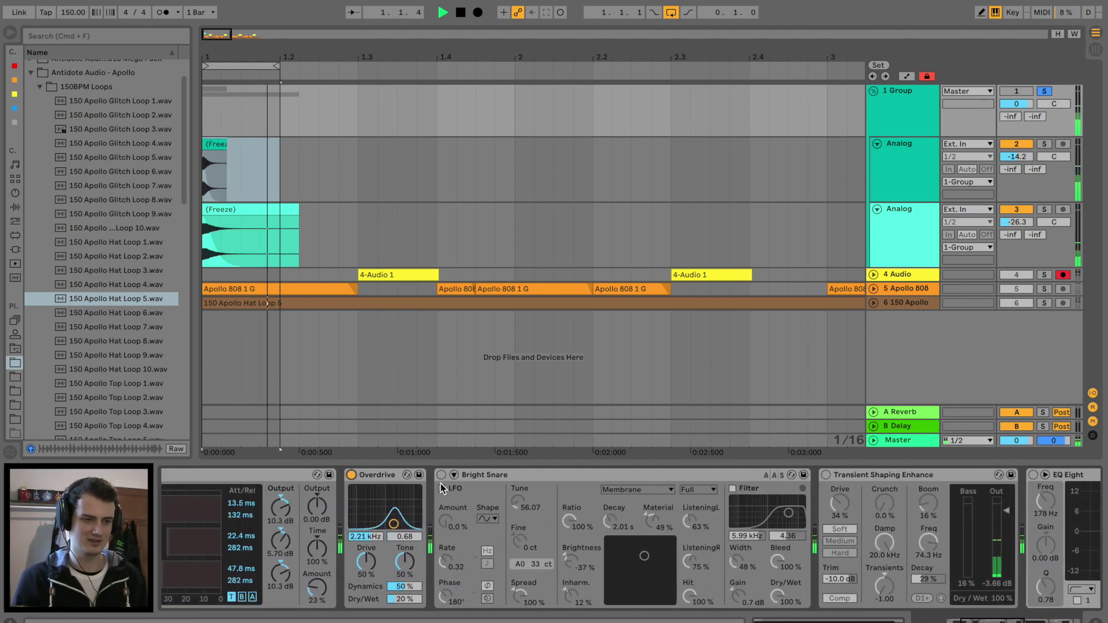
Re-enable the group's Bright Snare and Transient Shaping Enhance devices in turn, listening to each, and stop playback.
scroll(443, 485, "right", 3)
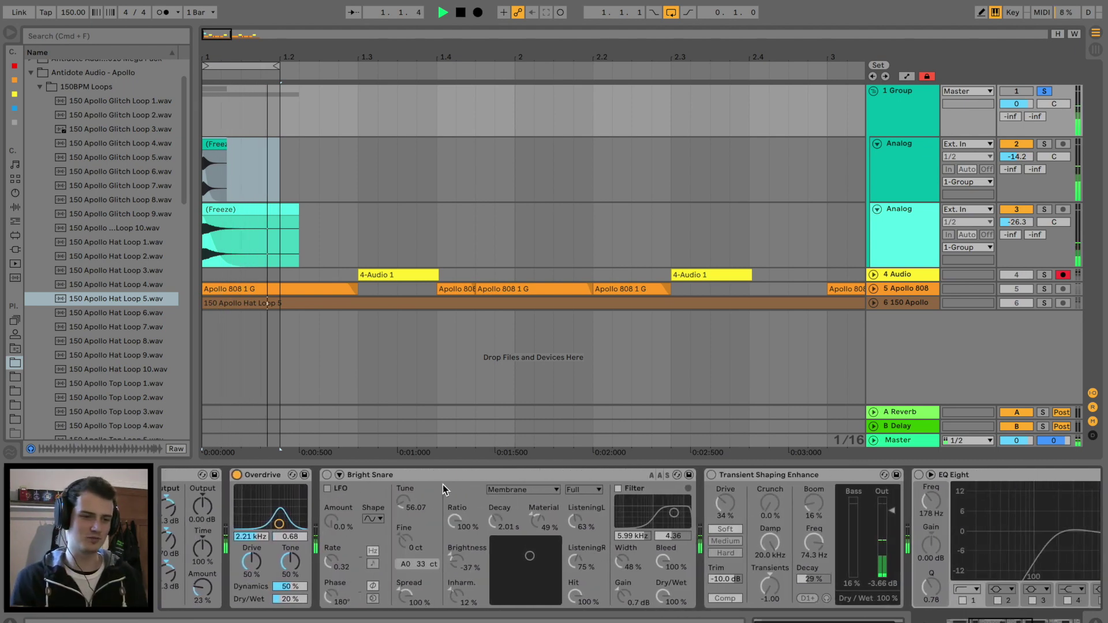
left_click(327, 476)
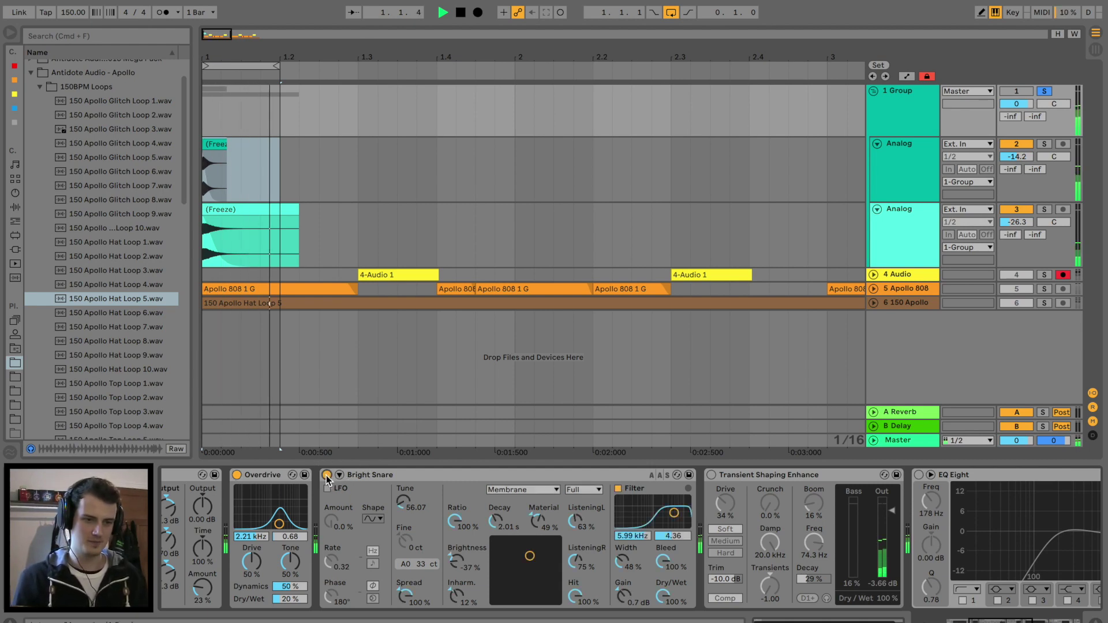
scroll(490, 527, "right", 5)
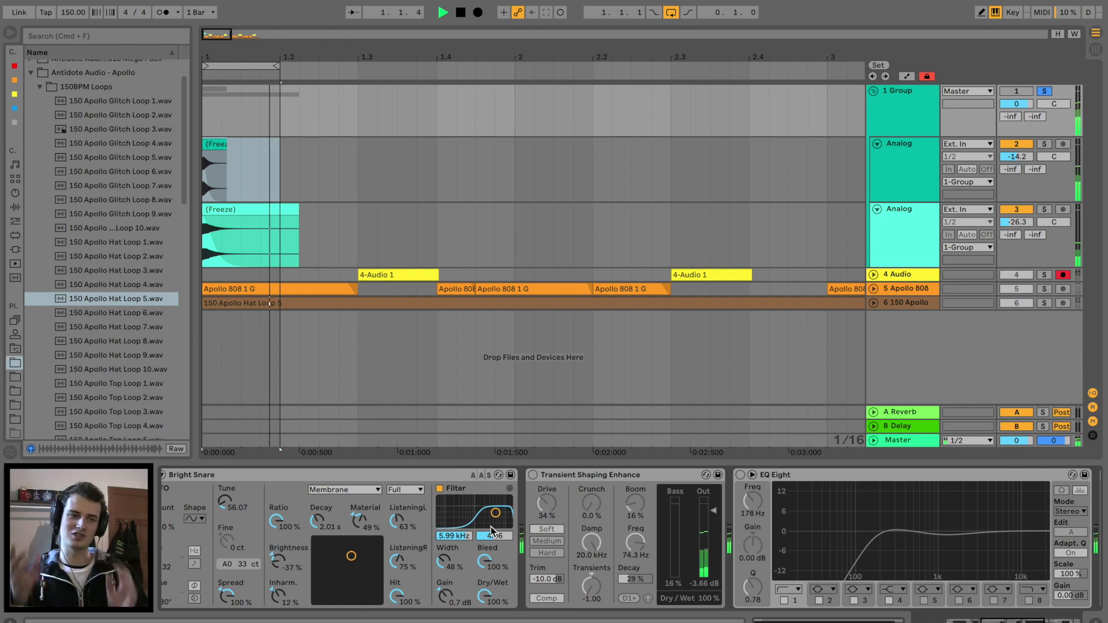
scroll(492, 531, "right", 2)
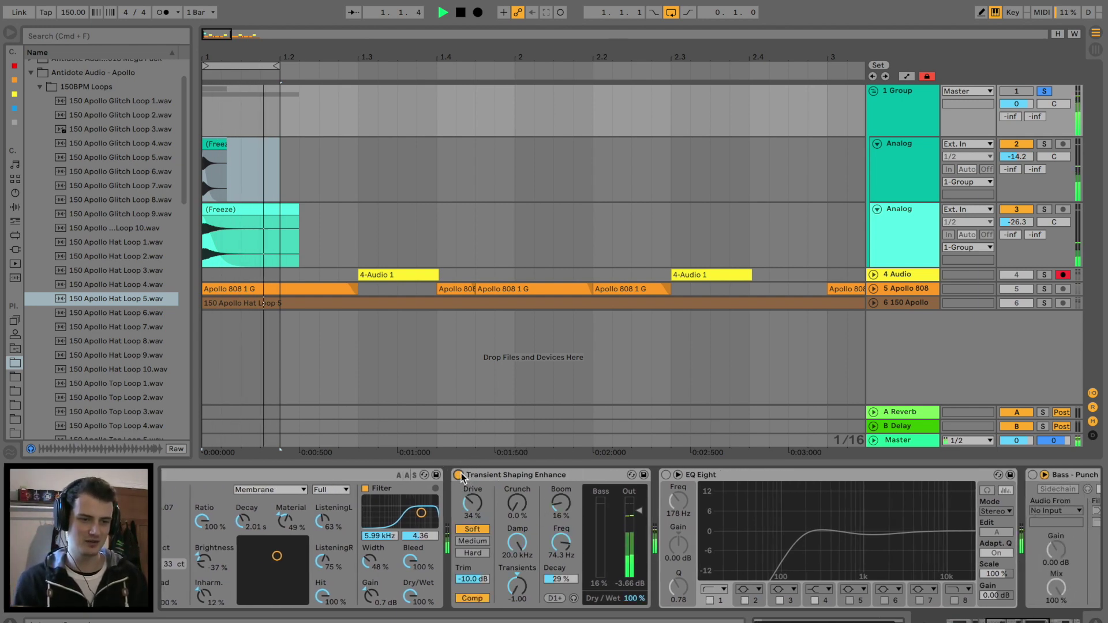
left_click(459, 475)
key("space")
scroll(412, 481, "right", 4)
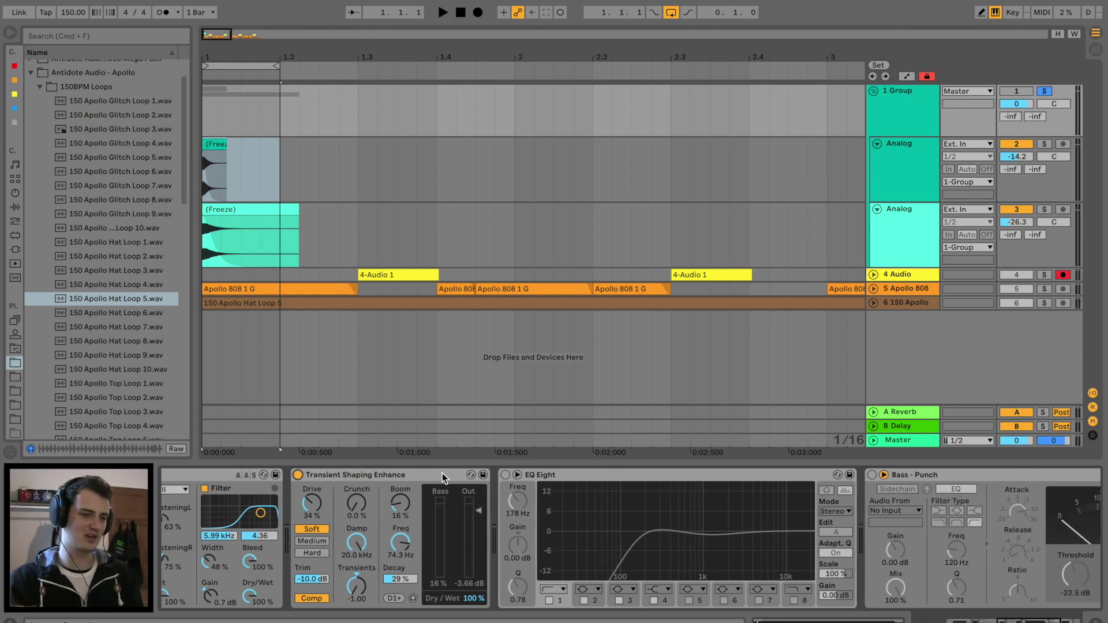
Re-enable the group's EQ Eight during loop playback to hear its effect, and stop playback.
key("space")
left_click(504, 477)
scroll(457, 483, "right", 6)
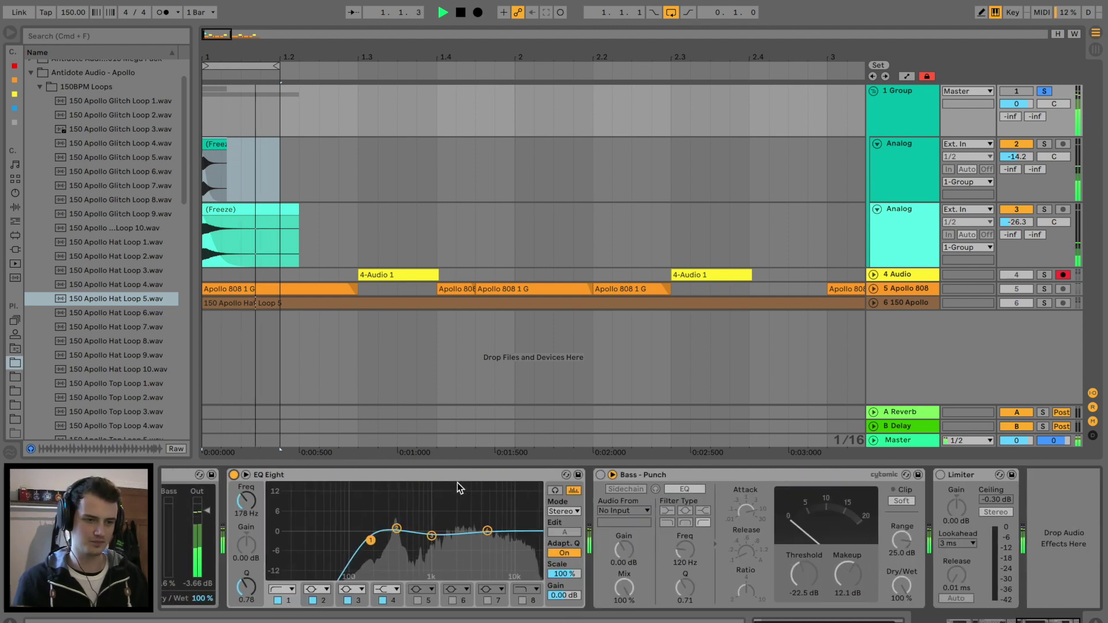
key("space")
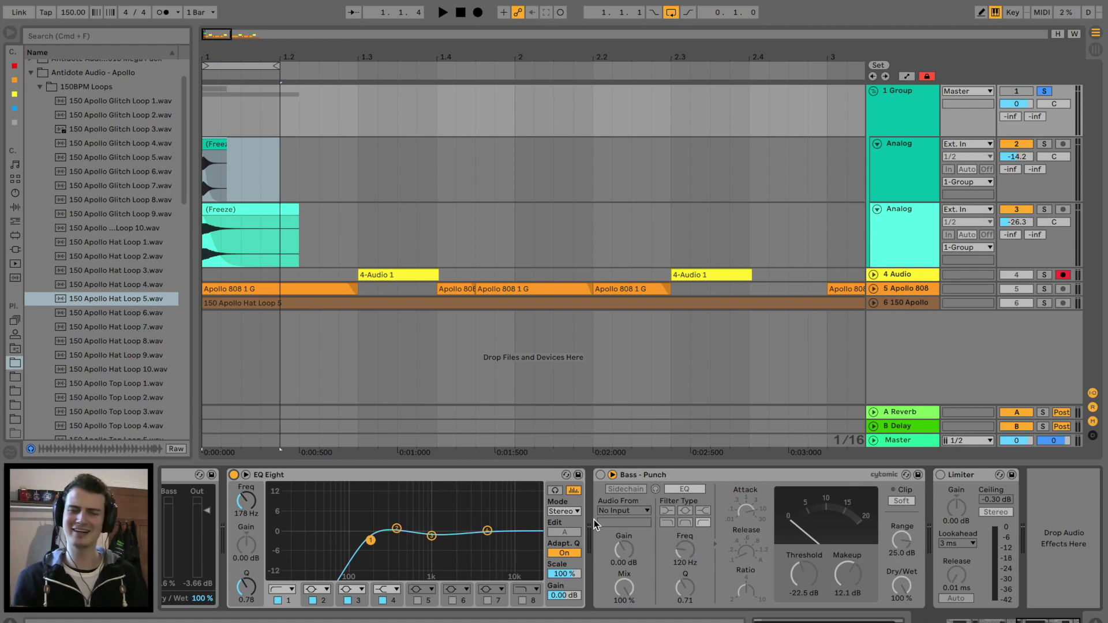
Re-enable the group's Bass - Punch compressor and Limiter in turn, auditioning the looped drum with each.
key("space")
left_click(601, 475)
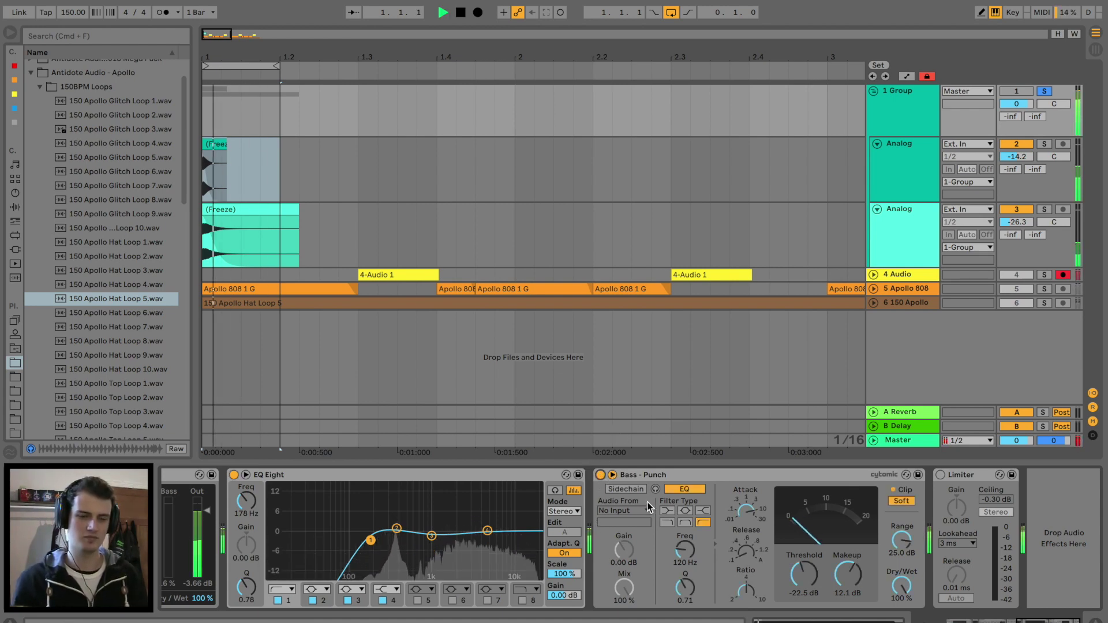
key("space")
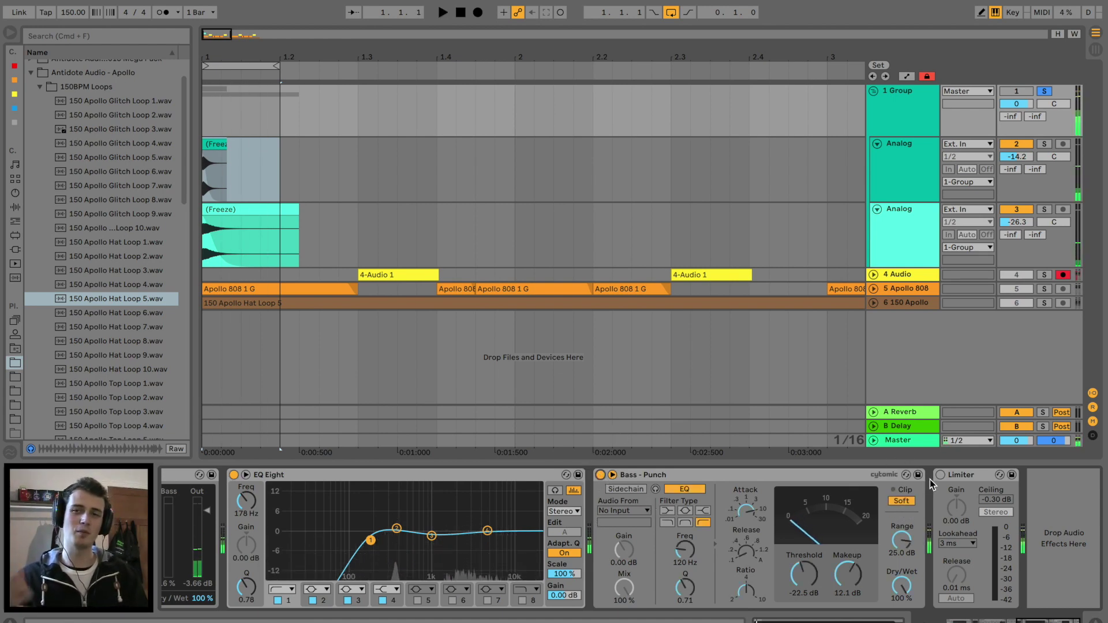
left_click(940, 475)
key("space")
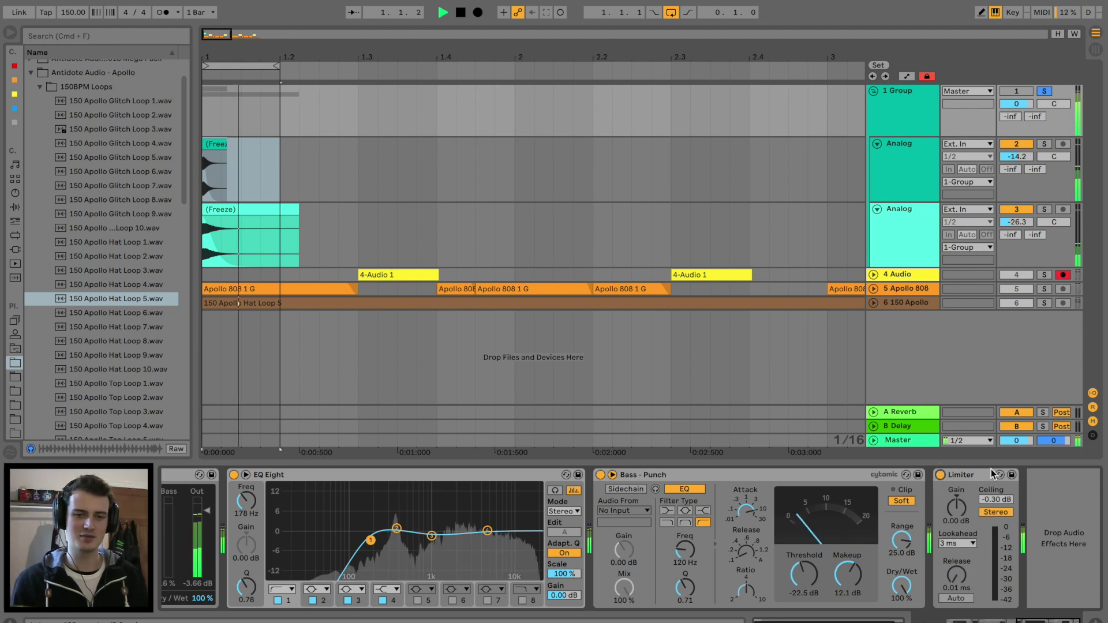
key("space")
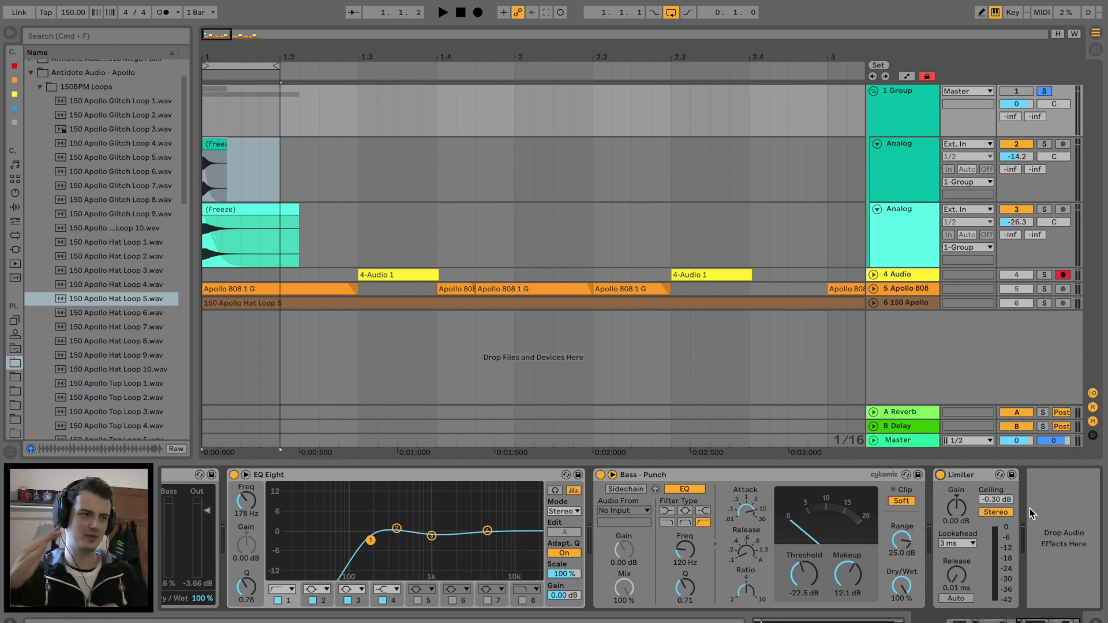